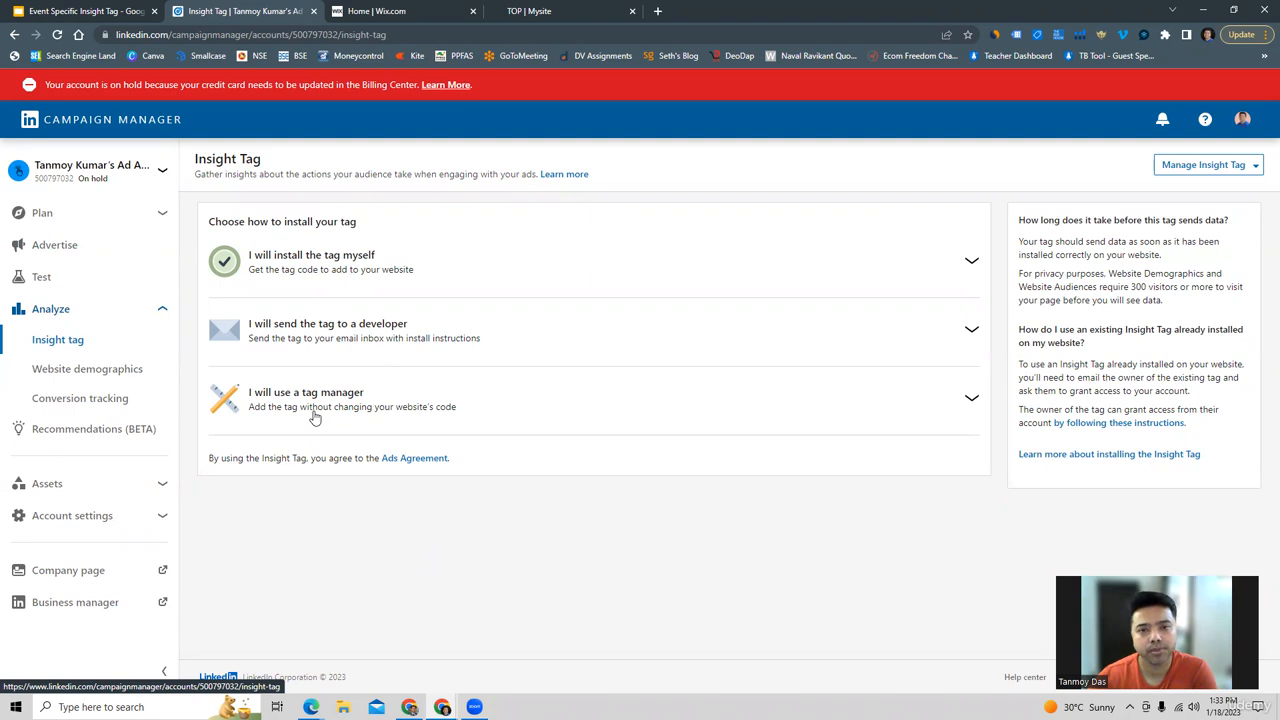
Choose to install the Insight Tag yourself and copy its tag code to the clipboard.
{"action": "left_click", "coordinate": [345, 279]}
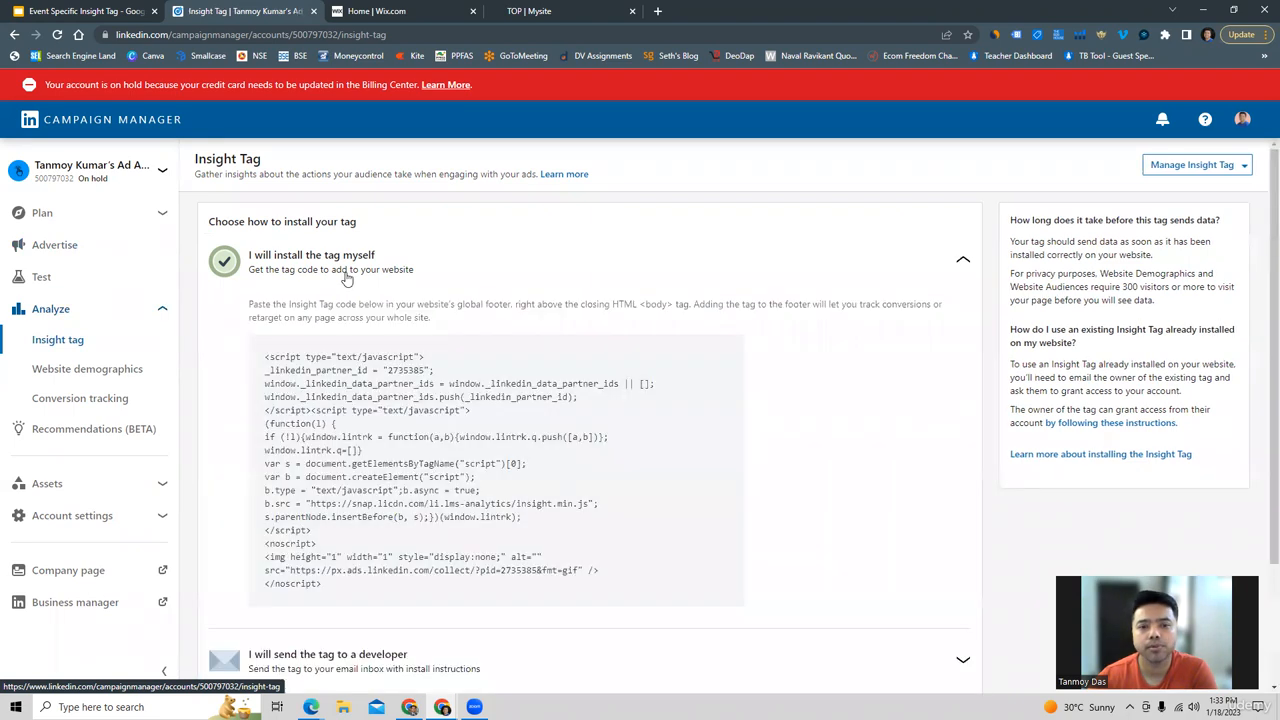
{"action": "left_click", "coordinate": [467, 483]}
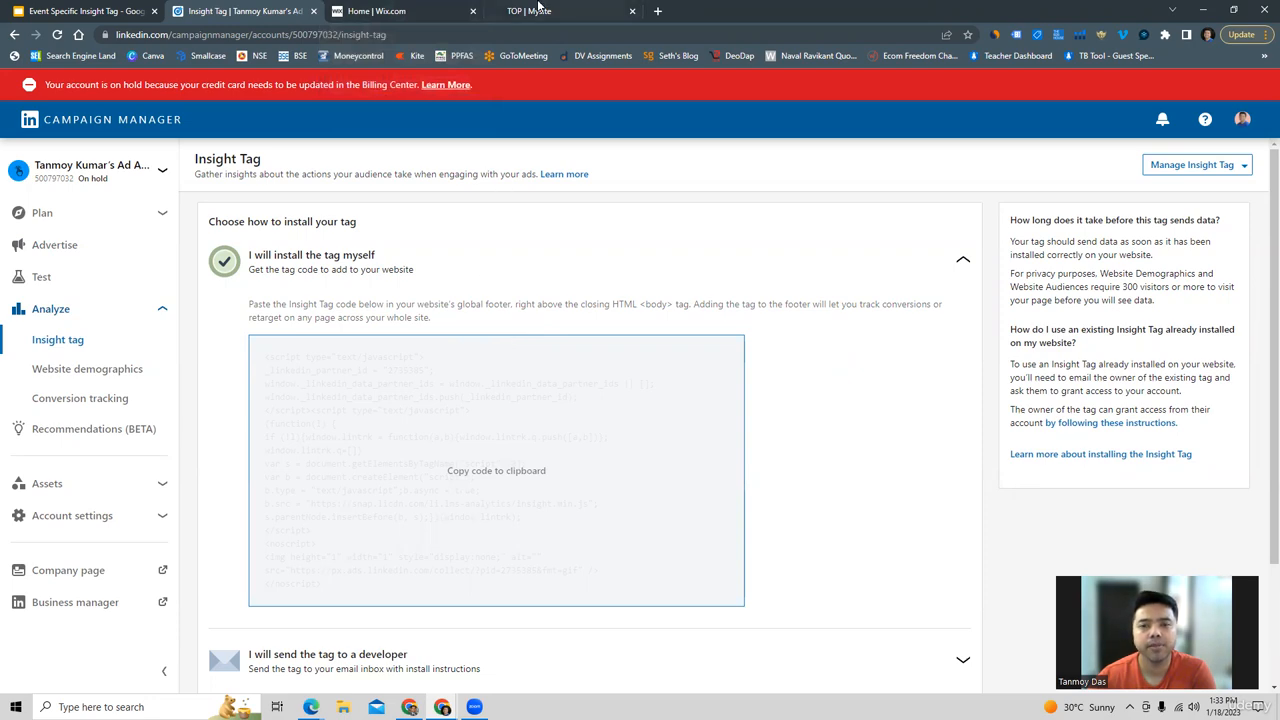
Inspect the published portfolio website with the LinkedIn Insight Tag Checker extension before installing the tag.
{"action": "left_click", "coordinate": [538, 10]}
{"action": "scroll", "coordinate": [173, 373], "scroll_direction": "down", "scroll_amount": 10}
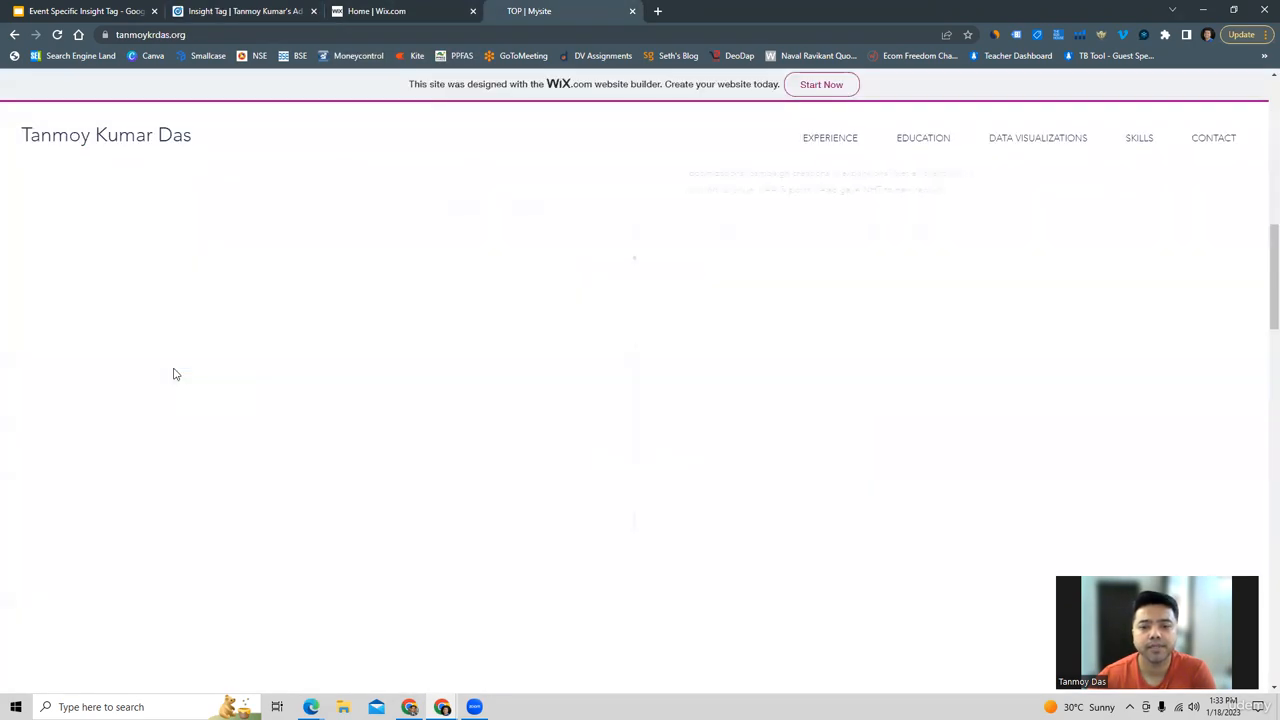
{"action": "scroll", "coordinate": [173, 373], "scroll_direction": "up", "scroll_amount": 10}
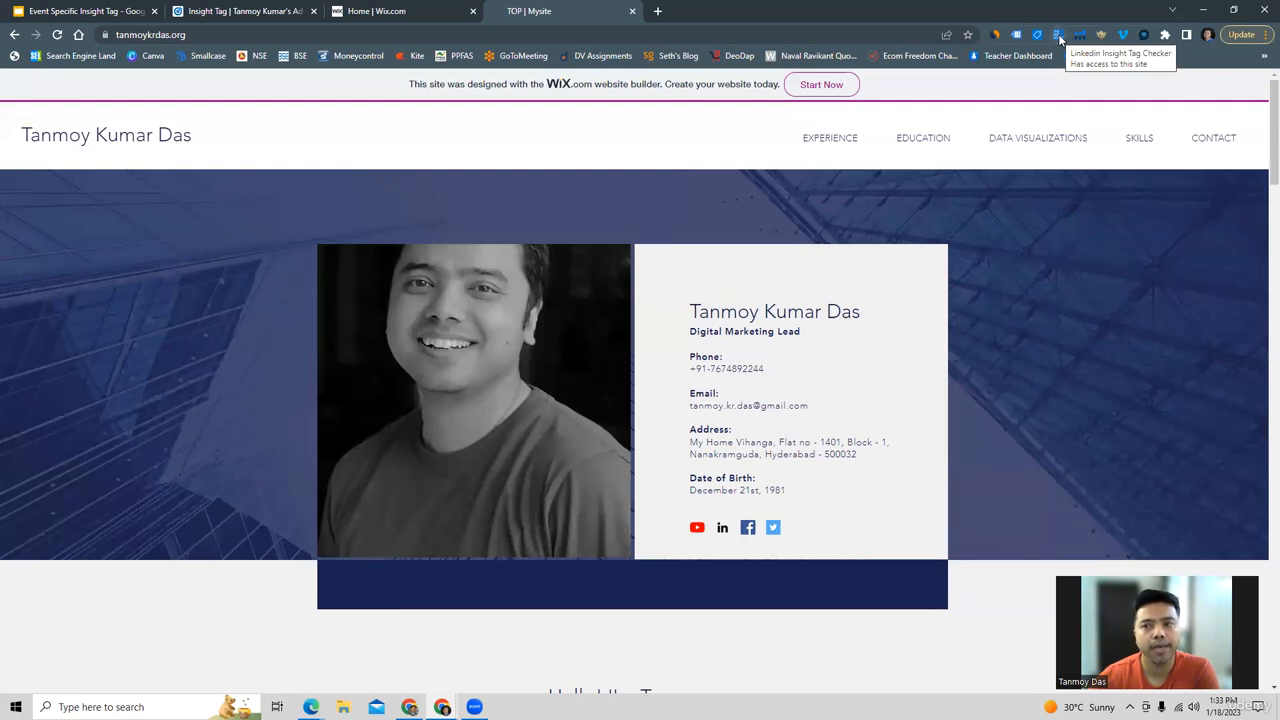
{"action": "left_click", "coordinate": [1058, 36]}
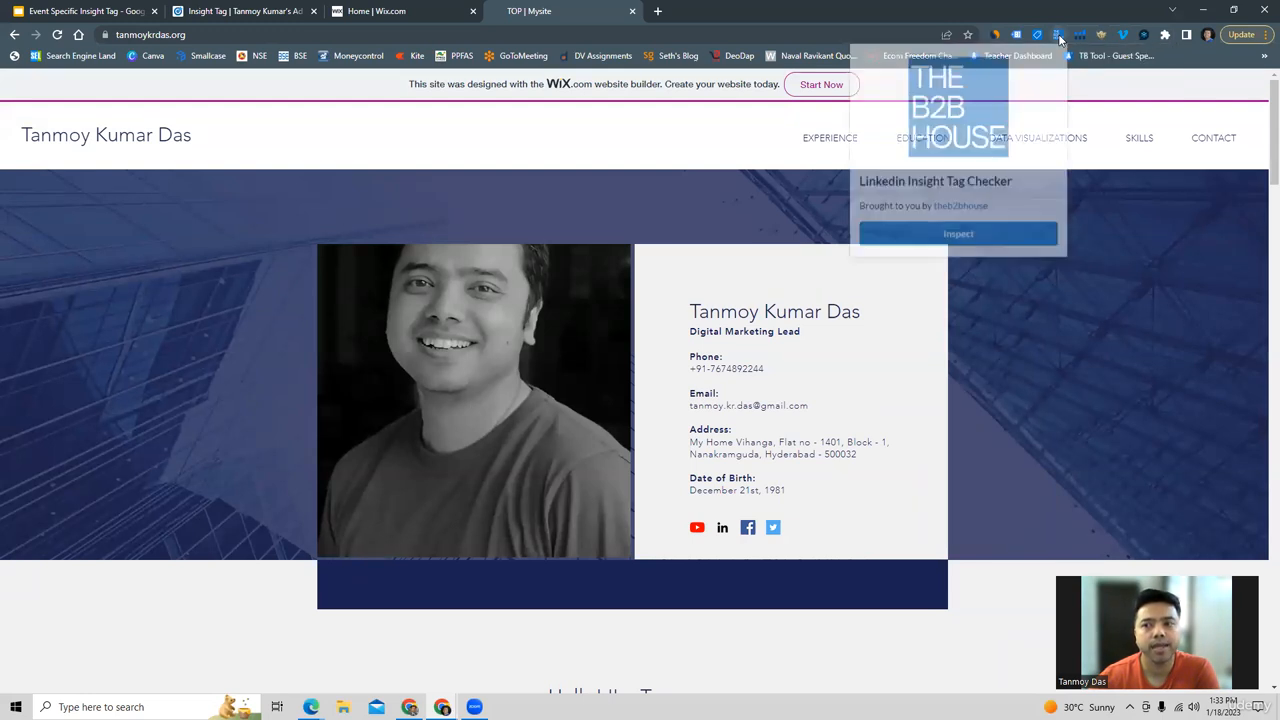
{"action": "left_click", "coordinate": [973, 234]}
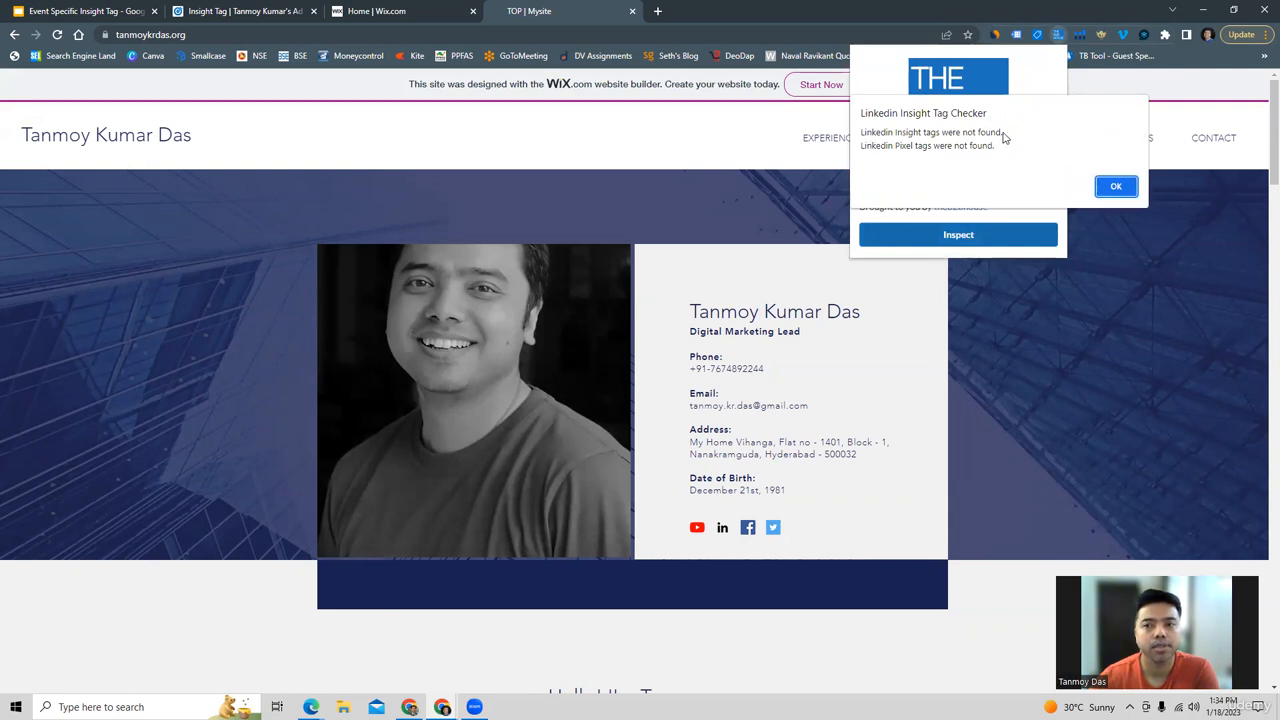
{"action": "left_click", "coordinate": [1116, 188]}
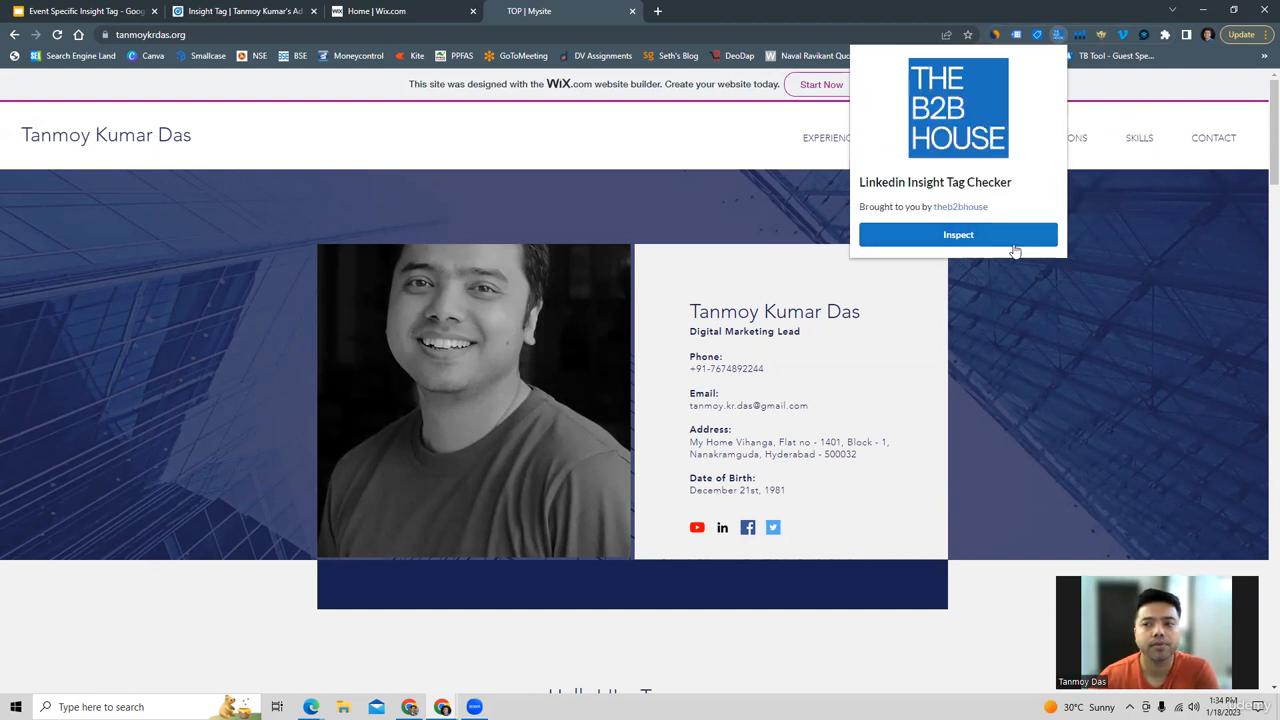
{"action": "left_click", "coordinate": [1017, 289]}
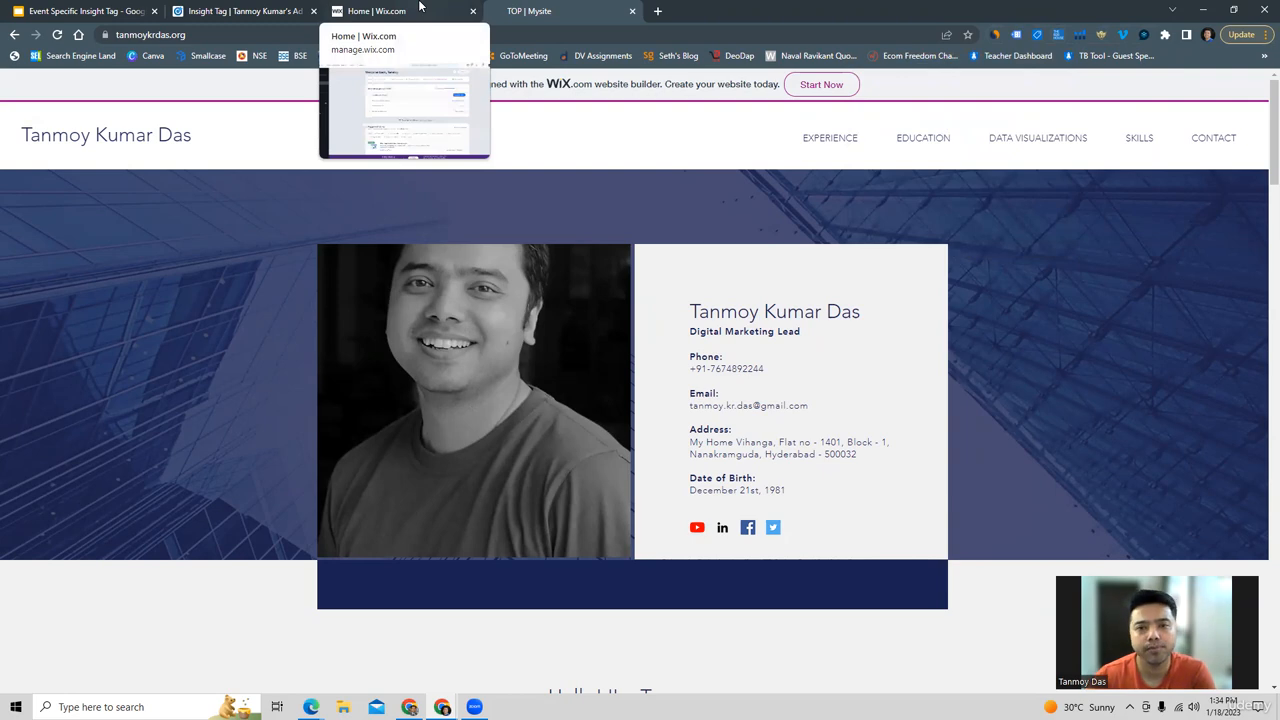
Switch to the Wix dashboard and open the site's advanced Custom Code settings.
{"action": "left_click", "coordinate": [420, 7]}
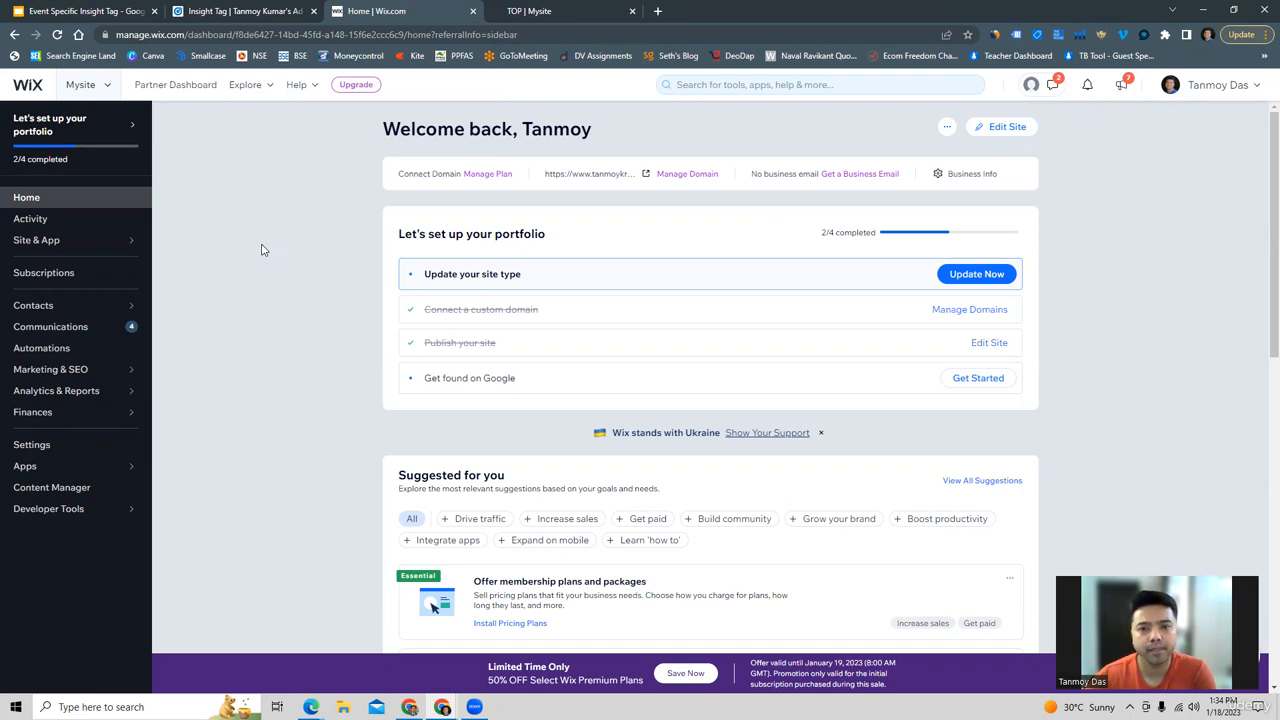
{"action": "left_click", "coordinate": [45, 451]}
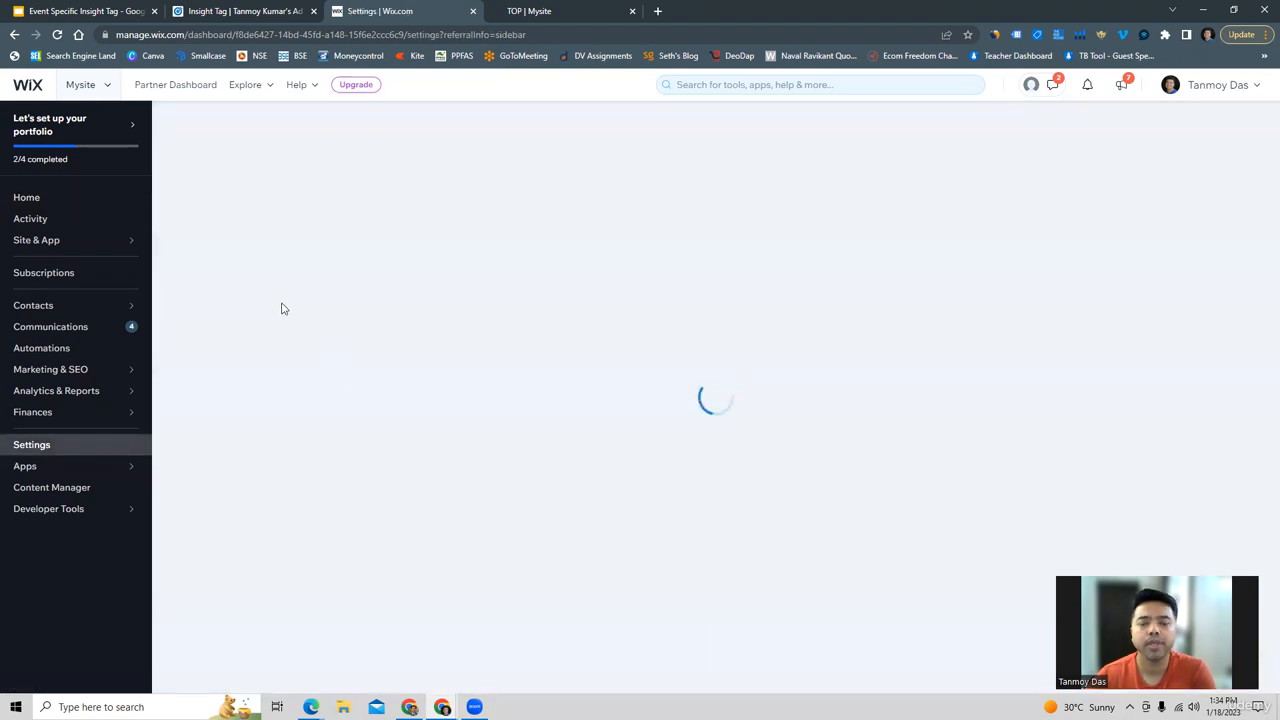
{"action": "scroll", "coordinate": [281, 309], "scroll_direction": "down", "scroll_amount": 2}
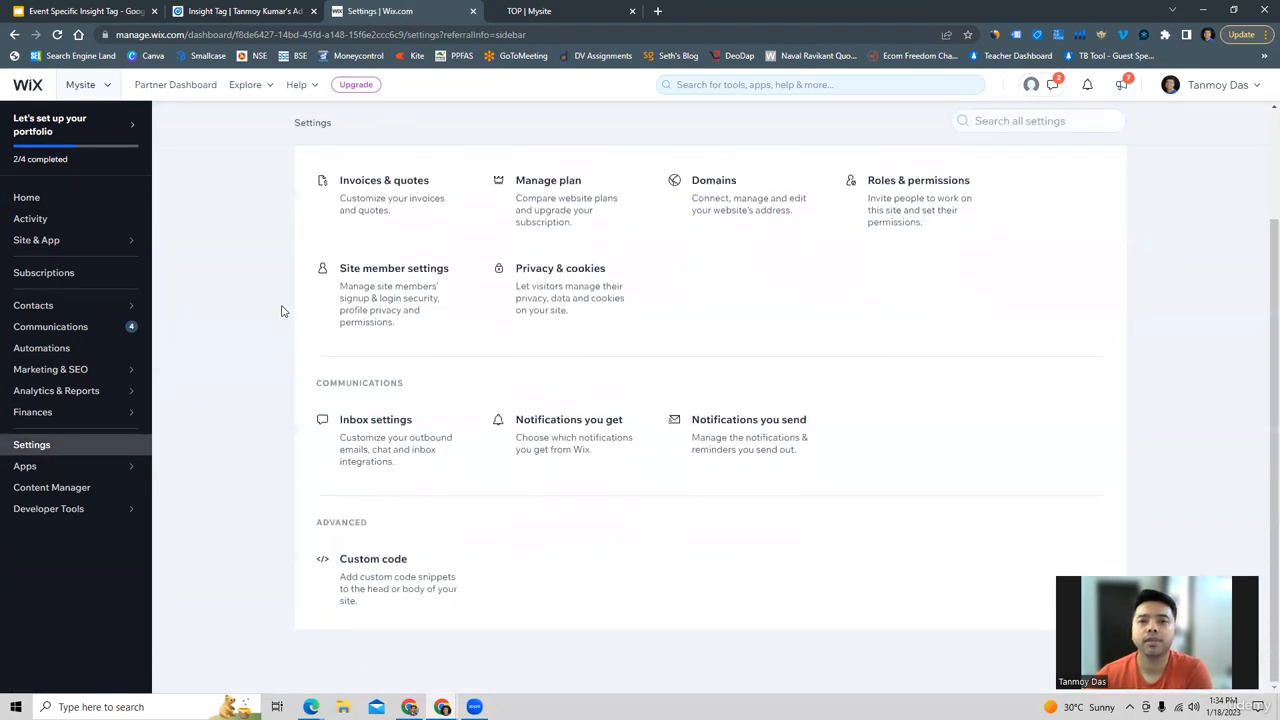
{"action": "double_click", "coordinate": [337, 520]}
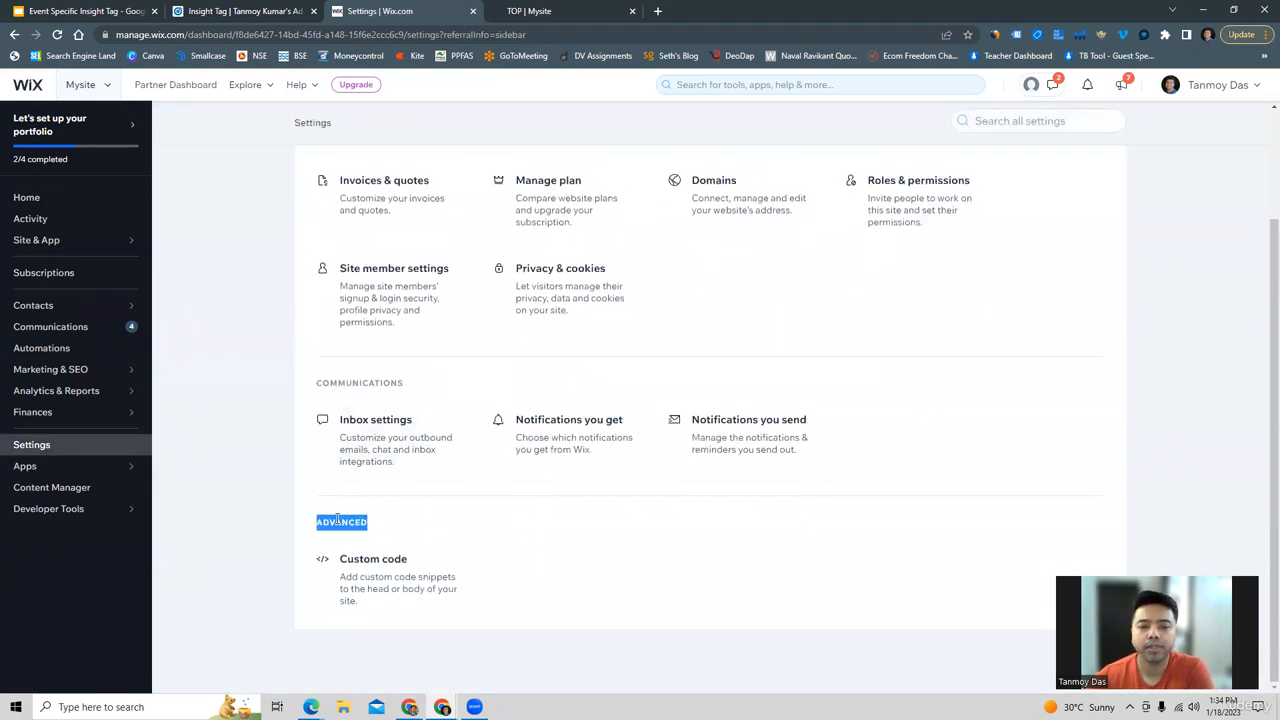
{"action": "left_click", "coordinate": [396, 588]}
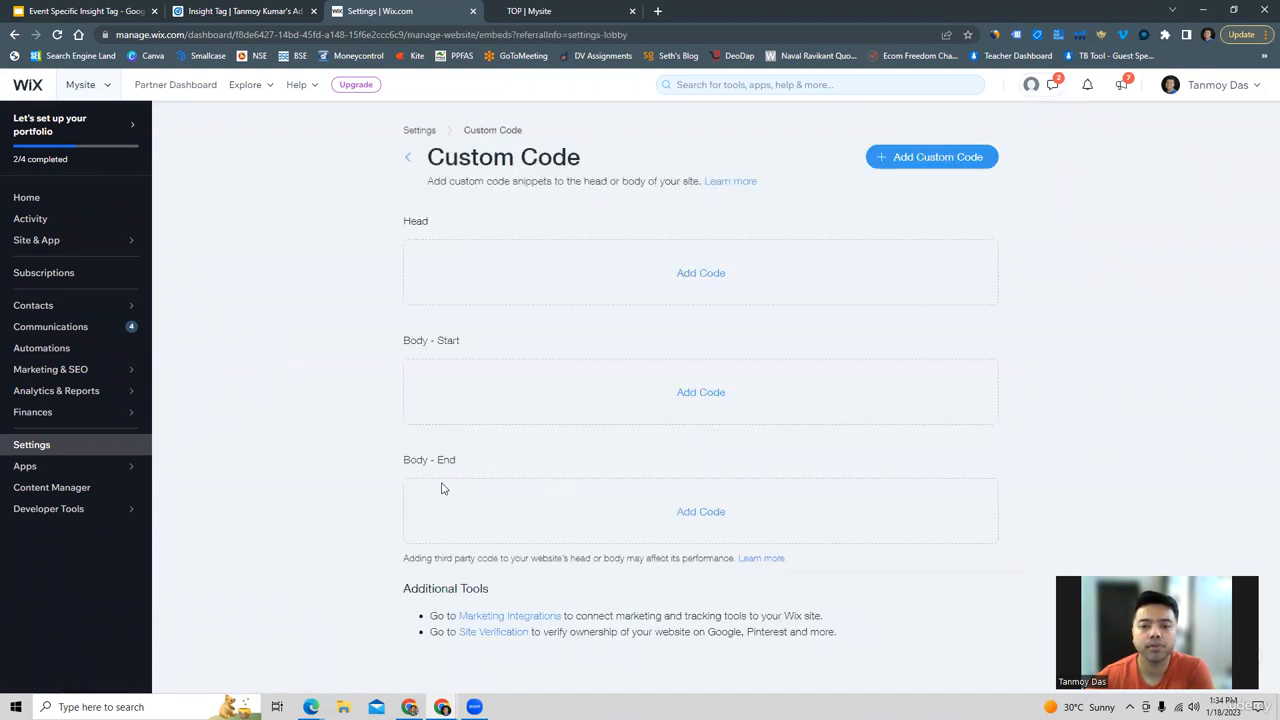
Add the copied Insight Tag snippet as Body - End custom code on all pages, apply it, and reload the settings page.
{"action": "left_click", "coordinate": [709, 512]}
{"action": "left_click", "coordinate": [529, 252]}
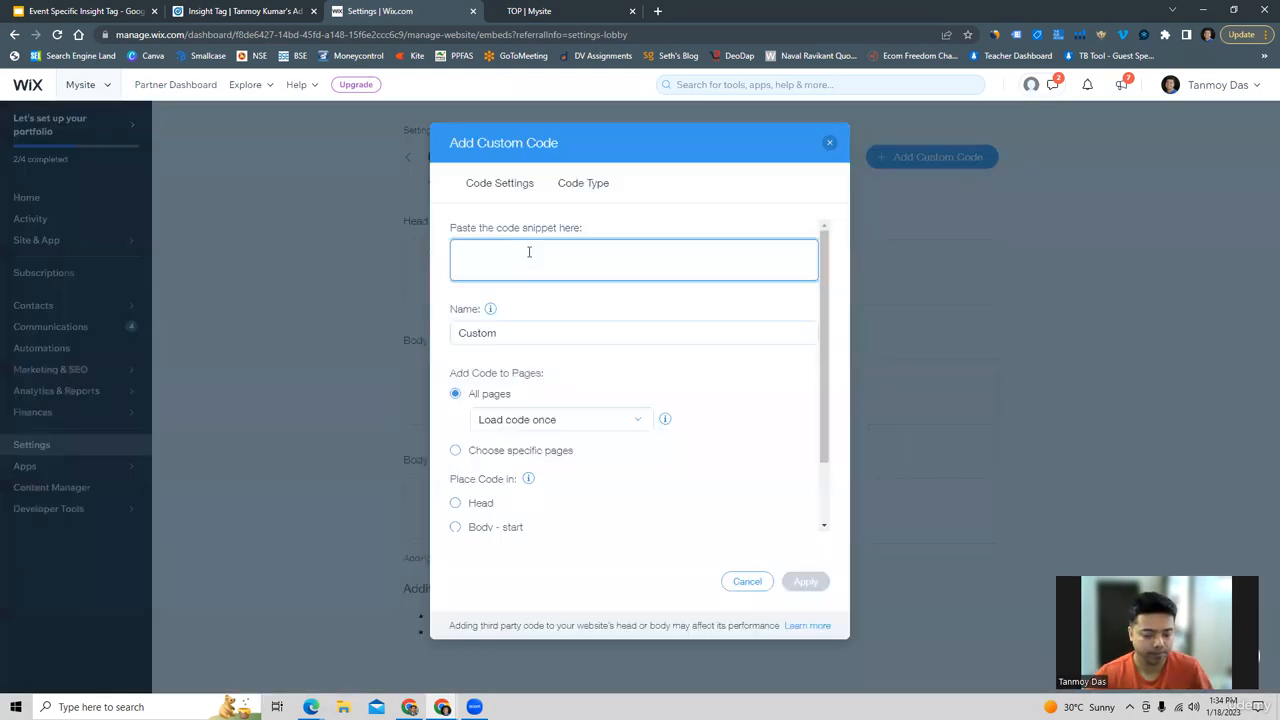
{"action": "key", "text": "ctrl+v"}
{"action": "scroll", "coordinate": [525, 255], "scroll_direction": "up", "scroll_amount": 6}
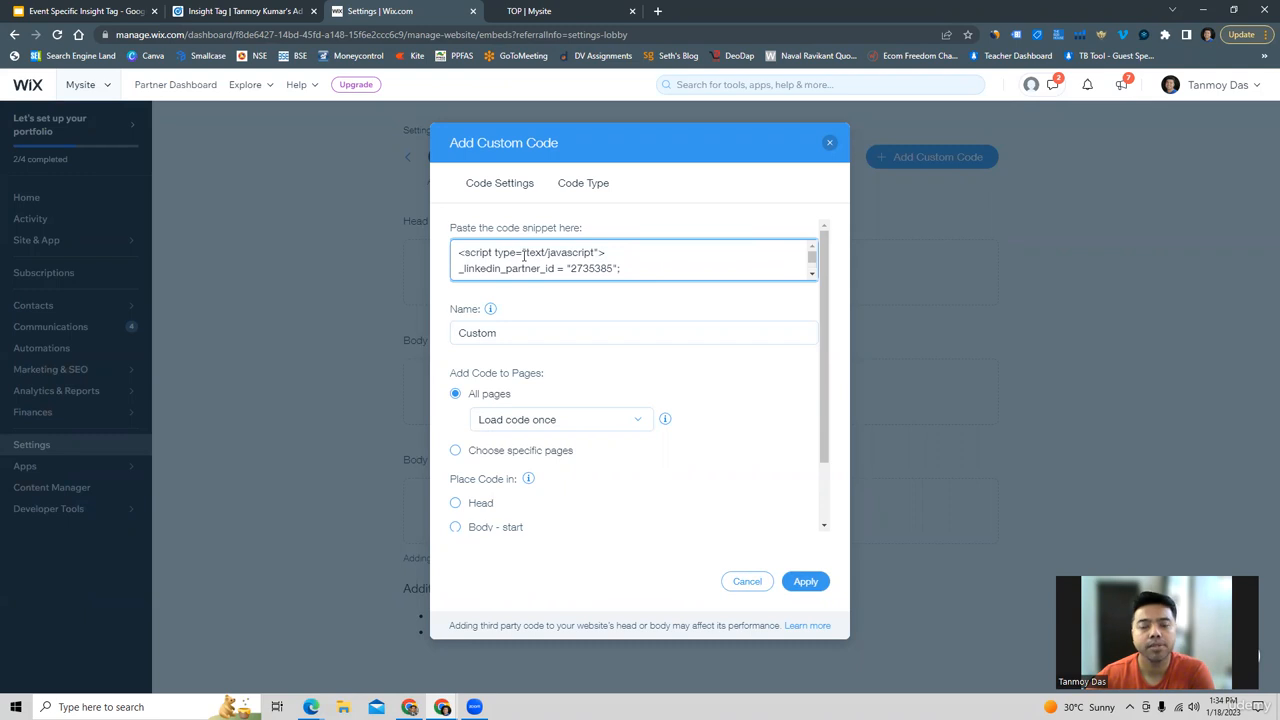
{"action": "scroll", "coordinate": [523, 254], "scroll_direction": "down", "scroll_amount": 6}
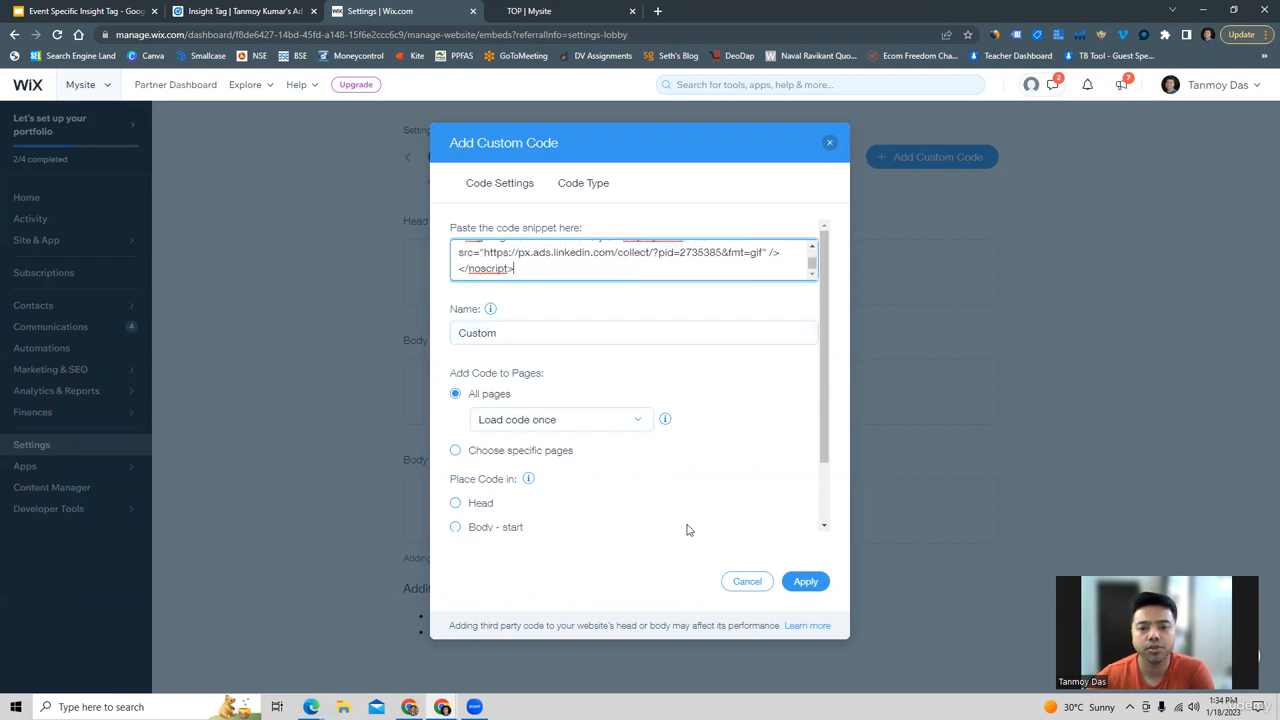
{"action": "left_click", "coordinate": [802, 583]}
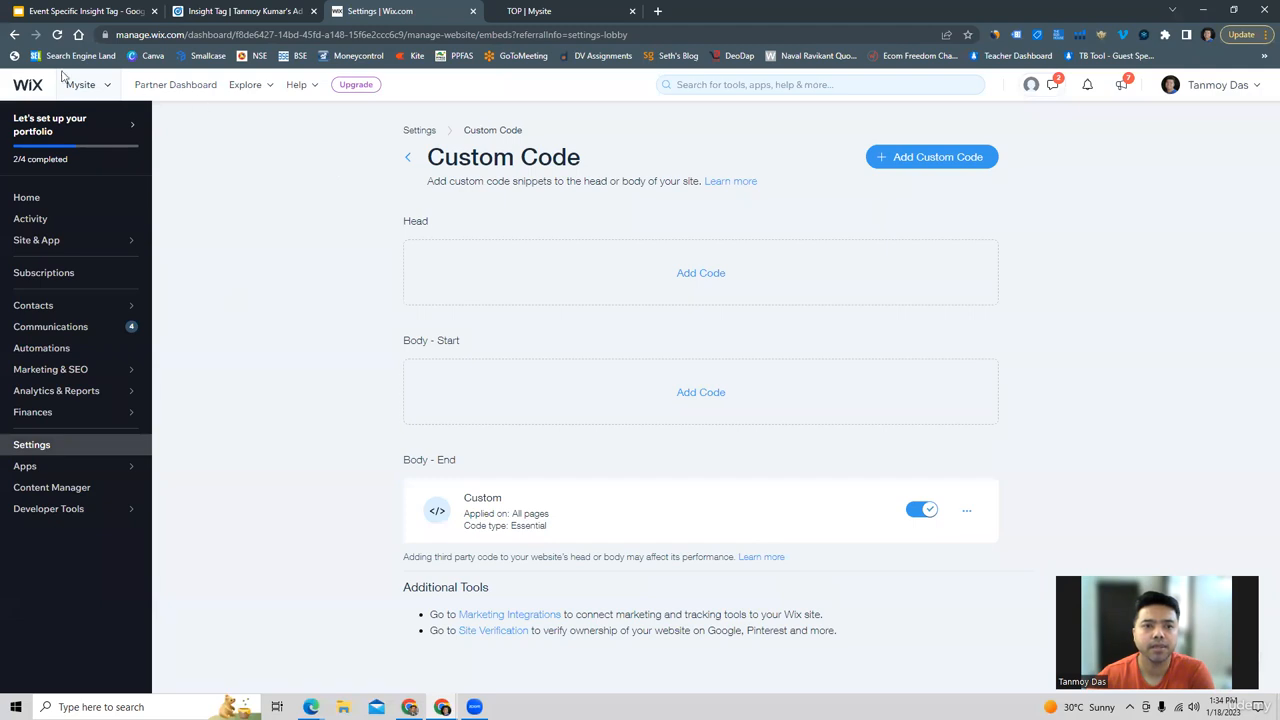
{"action": "left_click", "coordinate": [57, 34]}
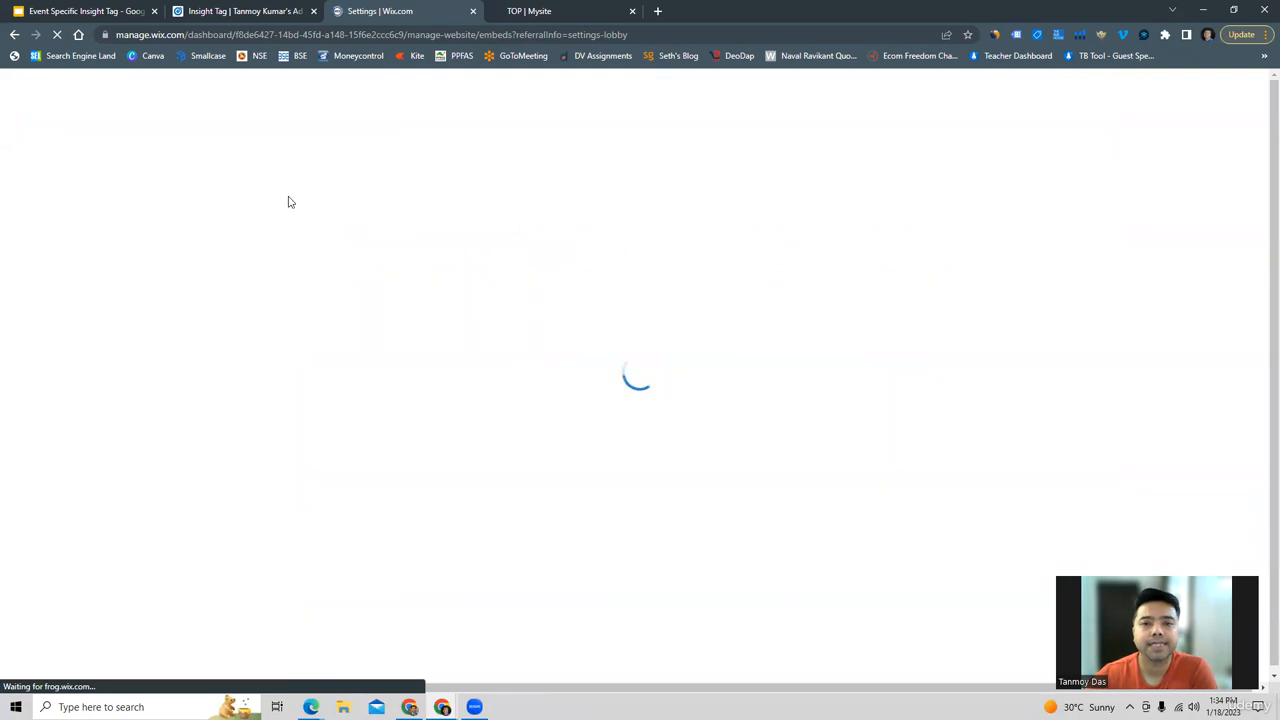
Inspect the published website again with the LinkedIn Insight Tag Checker to verify the newly installed tag.
{"action": "left_click", "coordinate": [550, 10]}
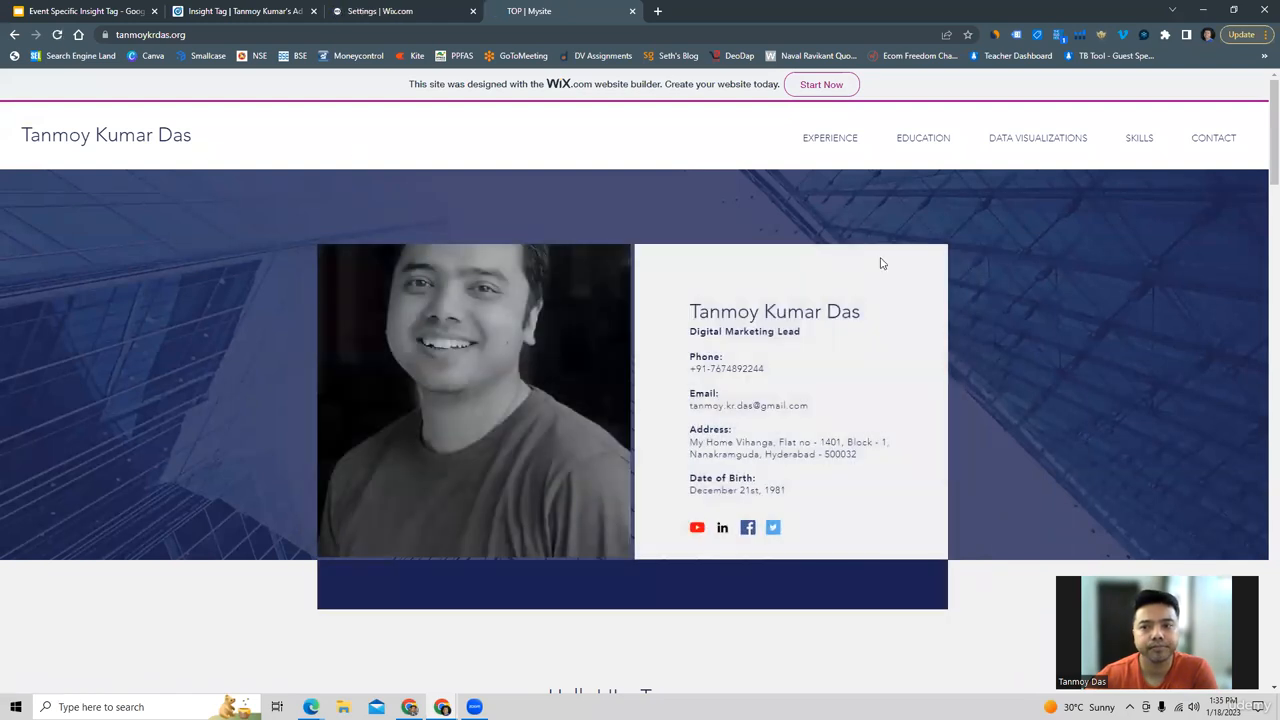
{"action": "left_click", "coordinate": [1061, 35]}
{"action": "left_click", "coordinate": [948, 236]}
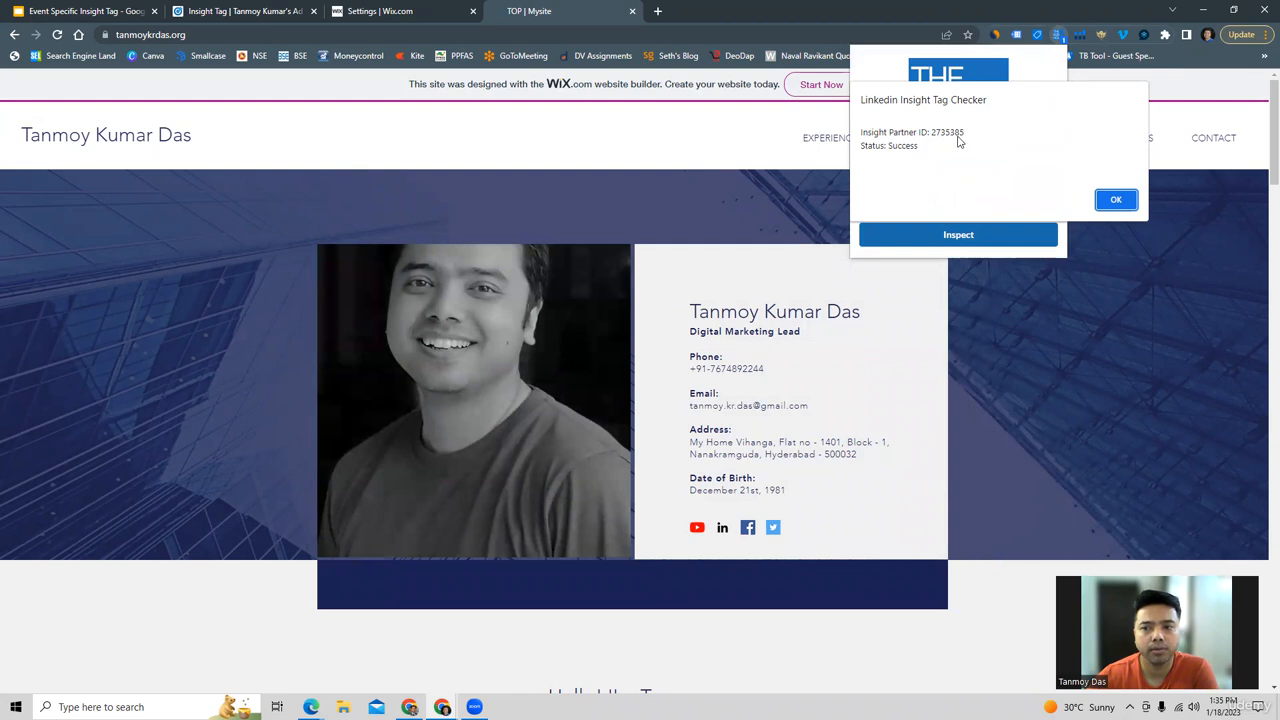
{"action": "left_click", "coordinate": [1114, 201]}
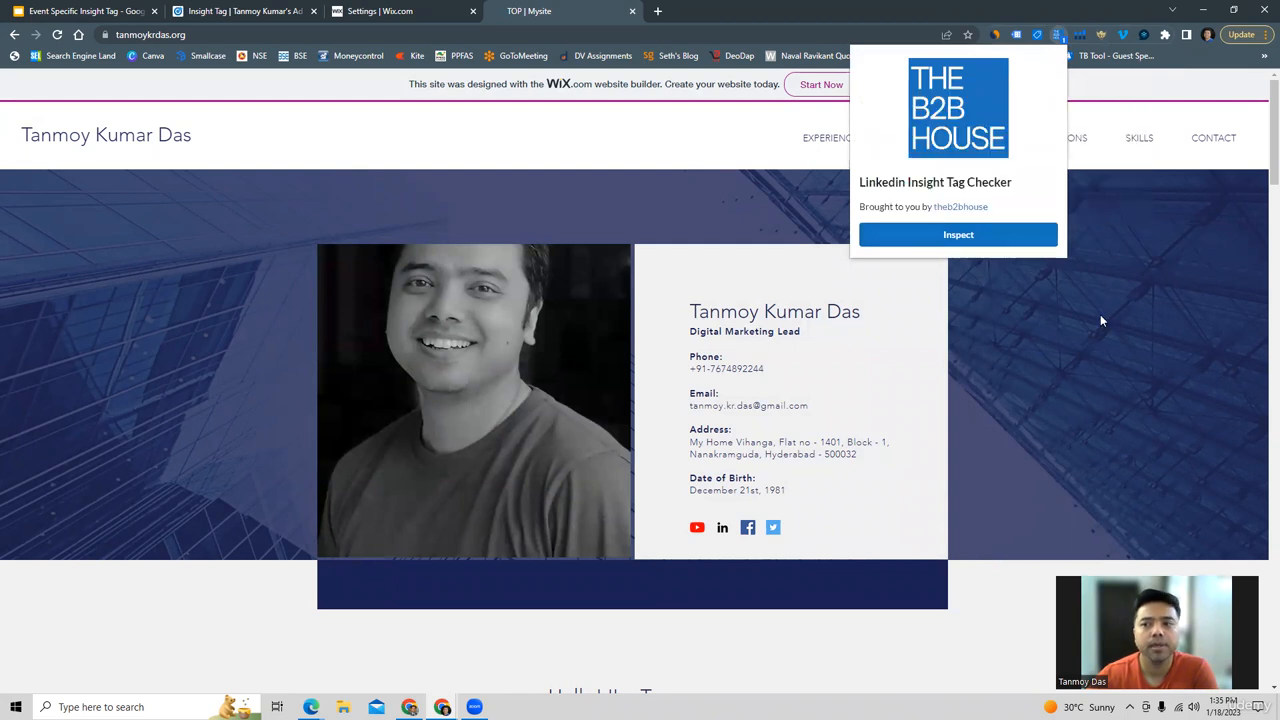
{"action": "left_click", "coordinate": [1100, 318]}
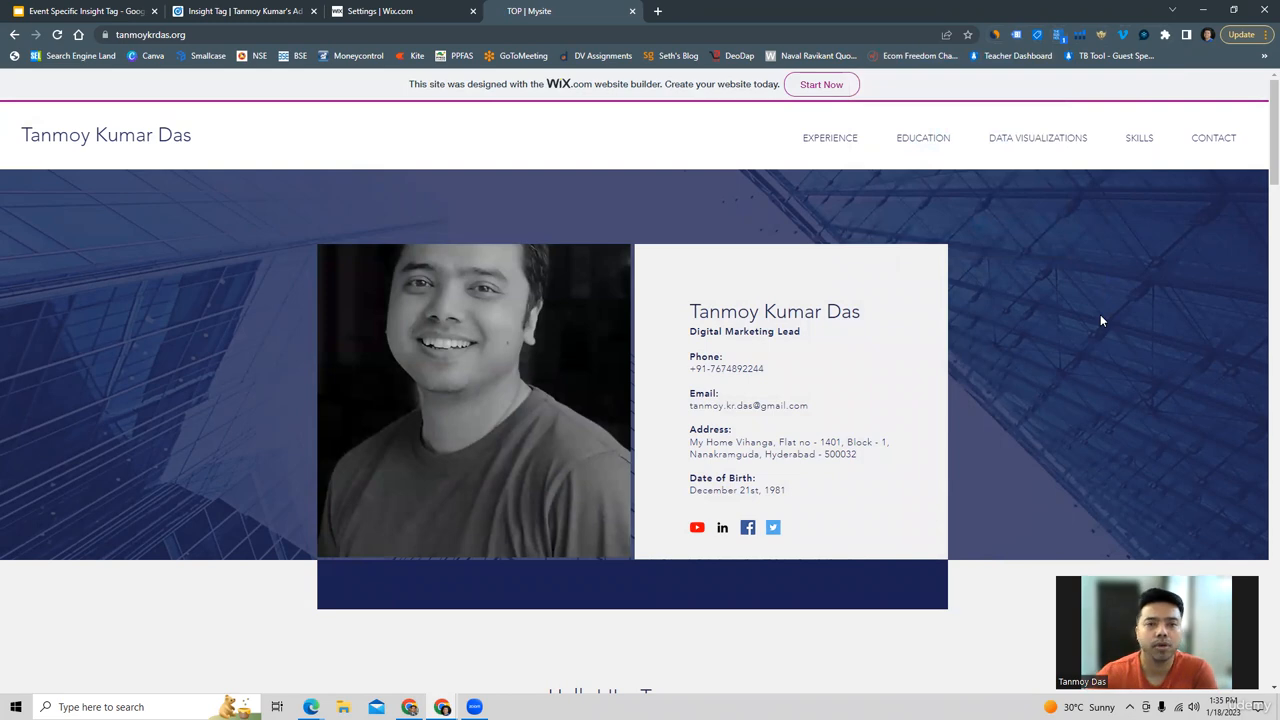
Return to LinkedIn Campaign Manager and start creating an online conversion under conversion tracking.
{"action": "left_click", "coordinate": [253, 10]}
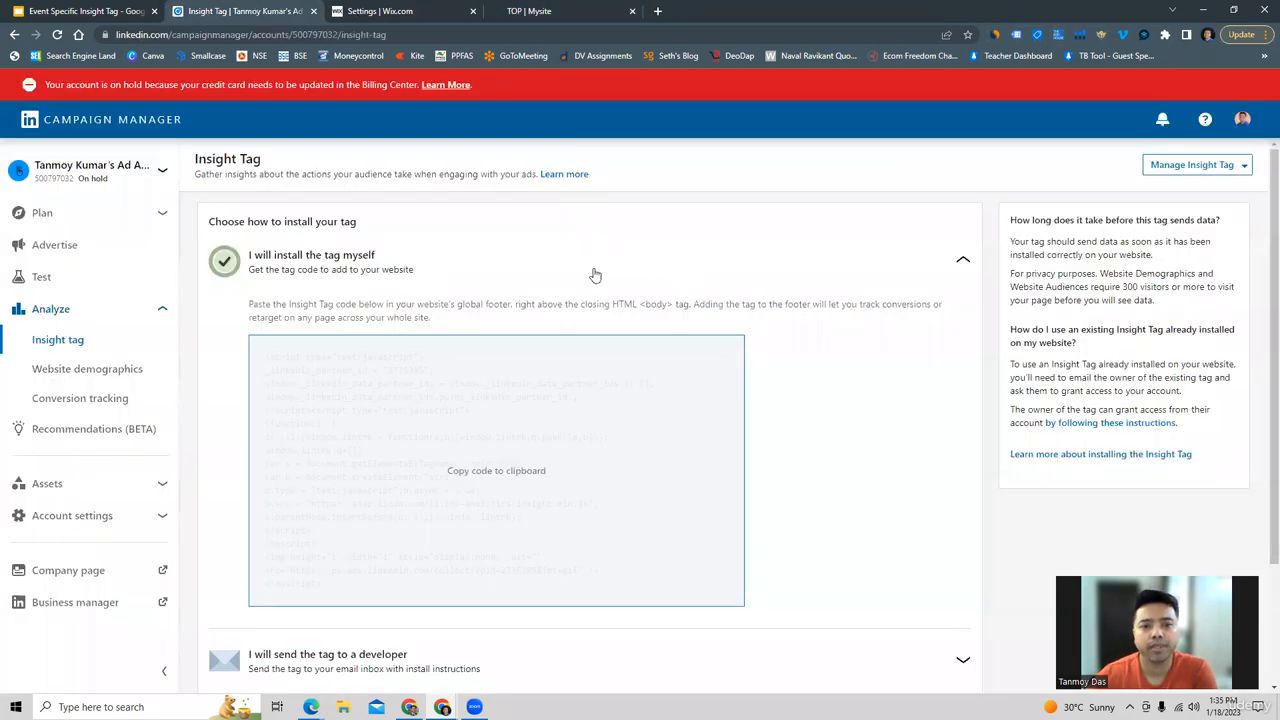
{"action": "left_click", "coordinate": [106, 405]}
{"action": "left_click", "coordinate": [745, 556]}
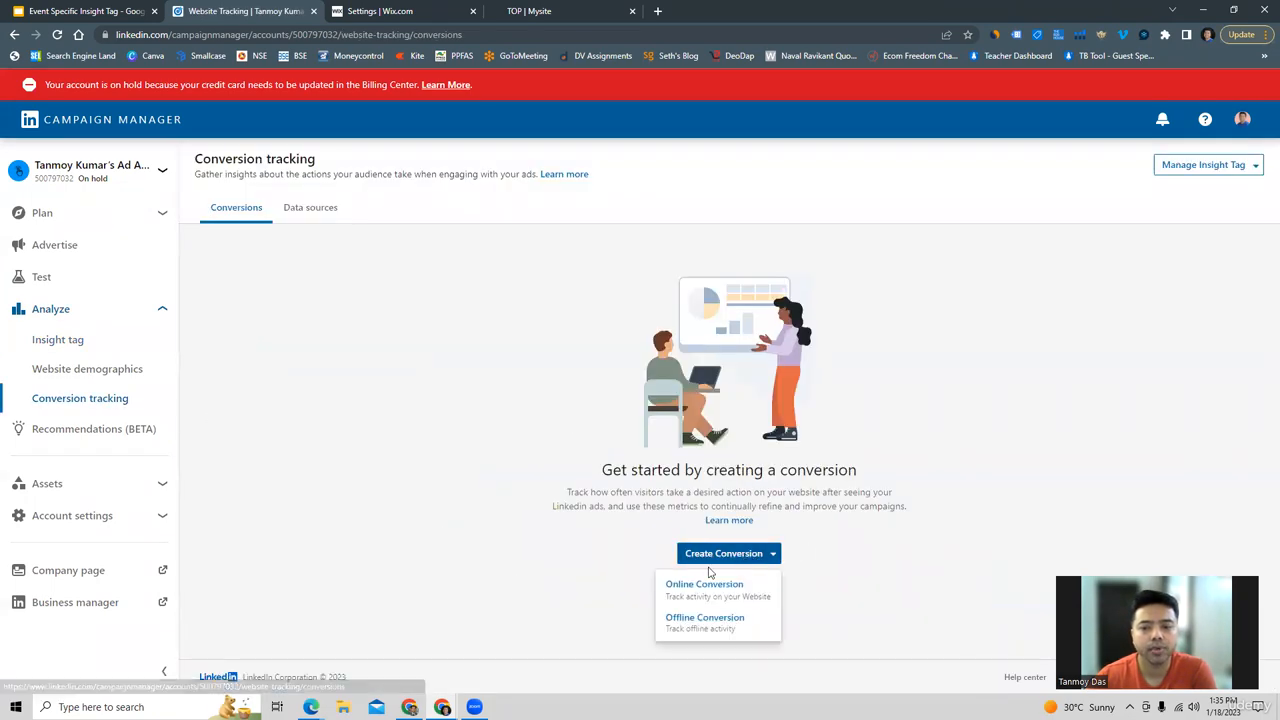
{"action": "left_click", "coordinate": [688, 592]}
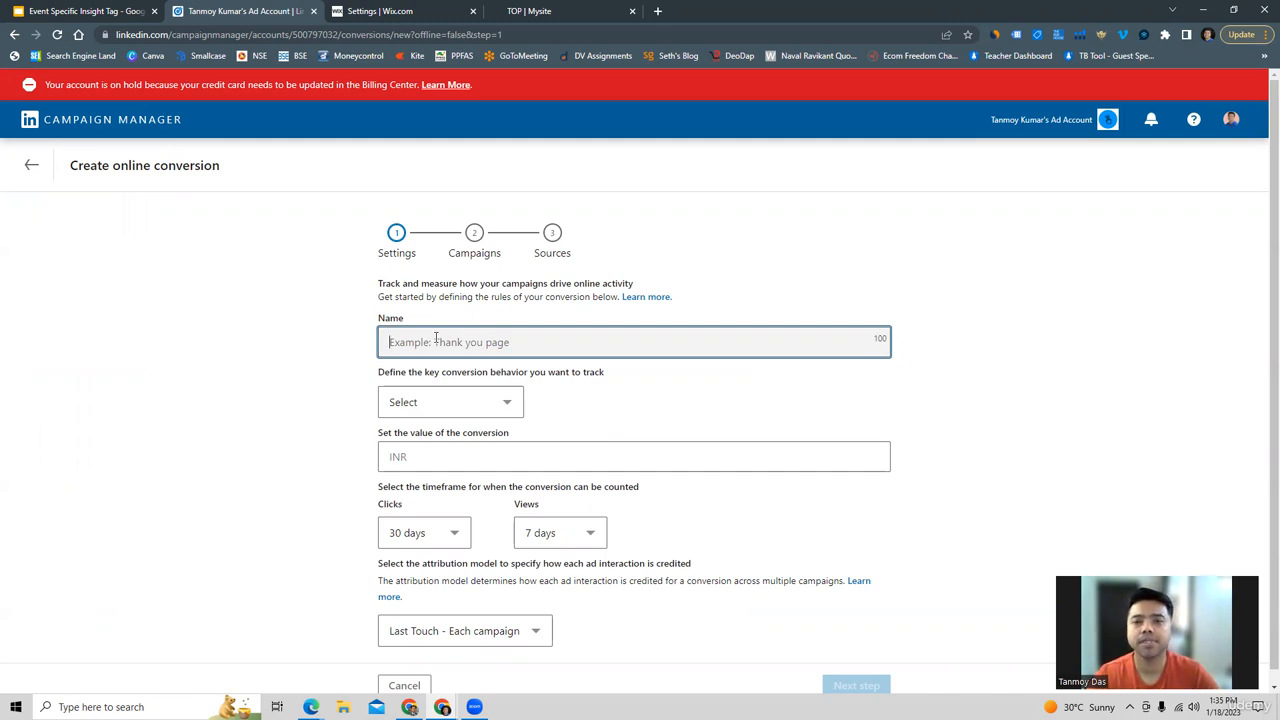
Name the conversion Lead Gen, define its key behavior as Lead, and set its value to 1000 INR.
{"action": "type", "text": "L"}
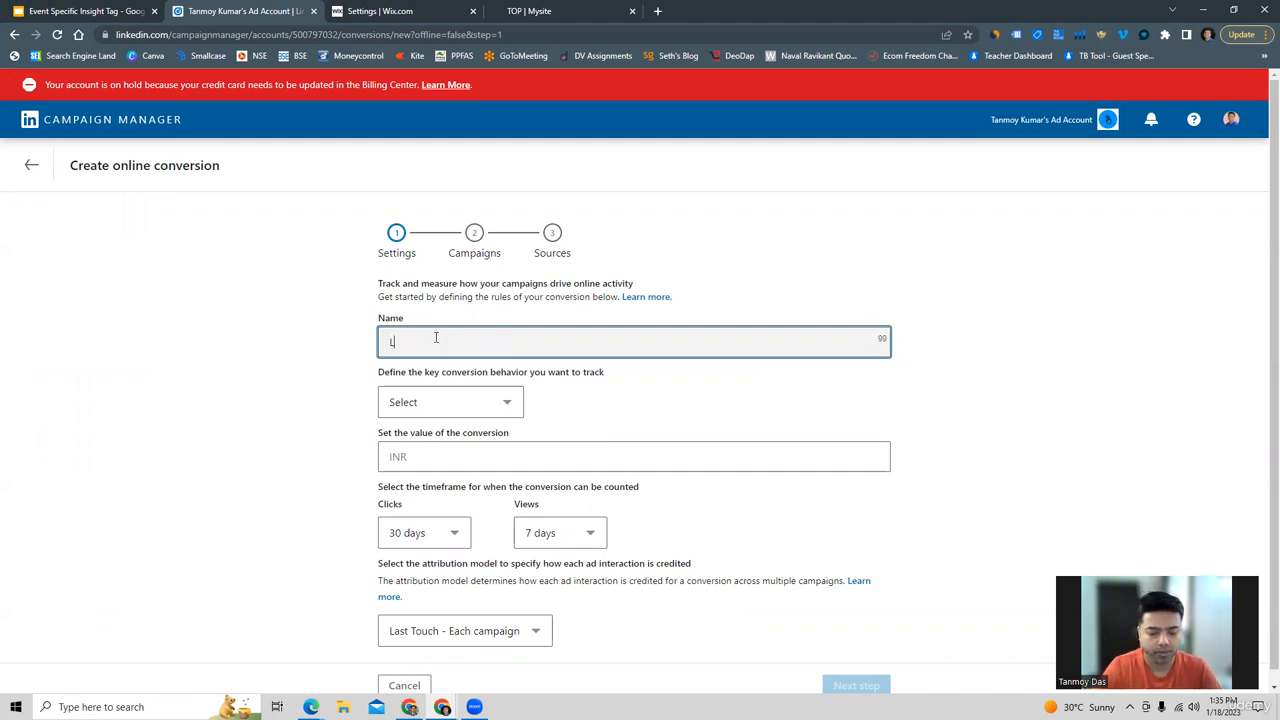
{"action": "type", "text": "ead Gen"}
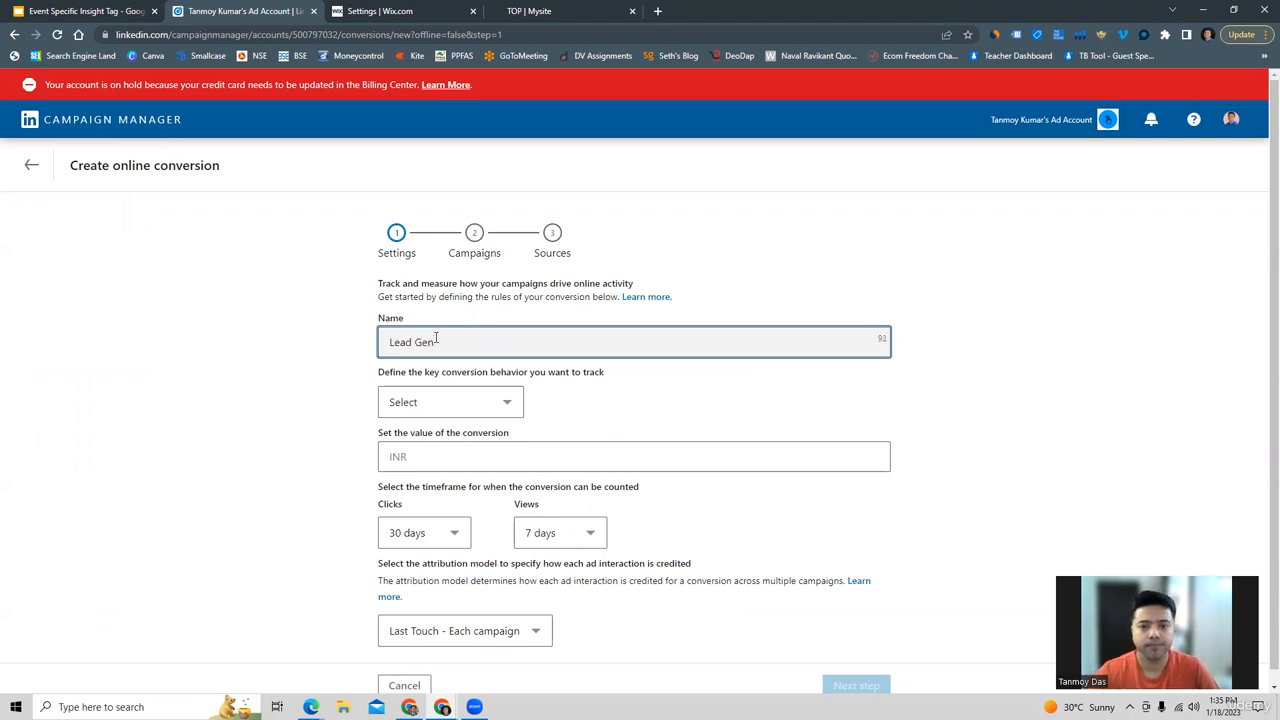
{"action": "left_click", "coordinate": [423, 403]}
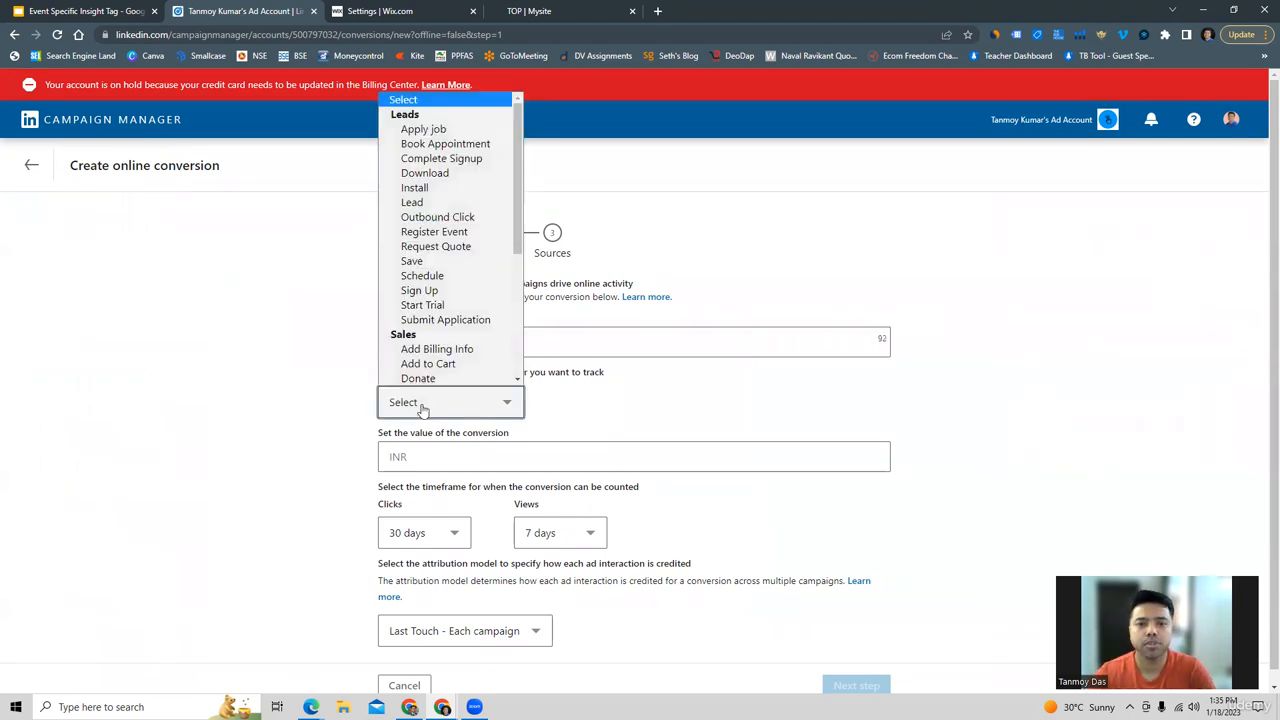
{"action": "left_click", "coordinate": [421, 204]}
{"action": "left_click", "coordinate": [425, 460]}
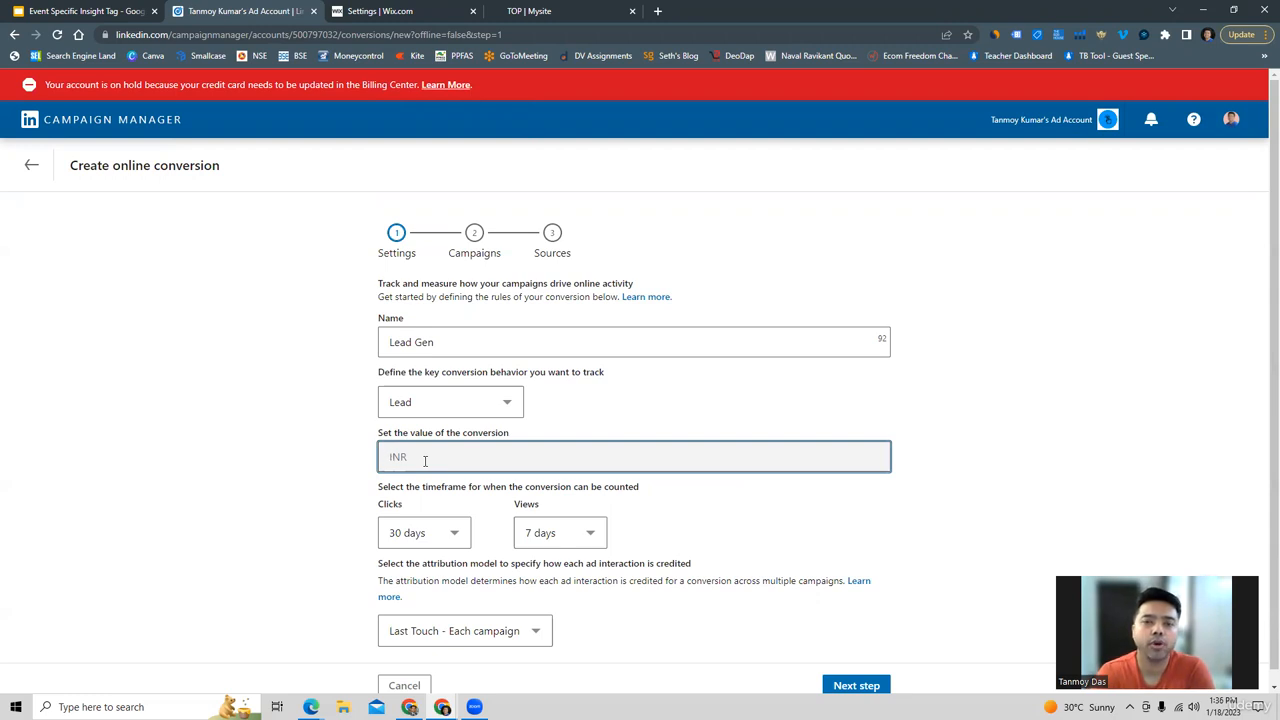
{"action": "type", "text": "1000"}
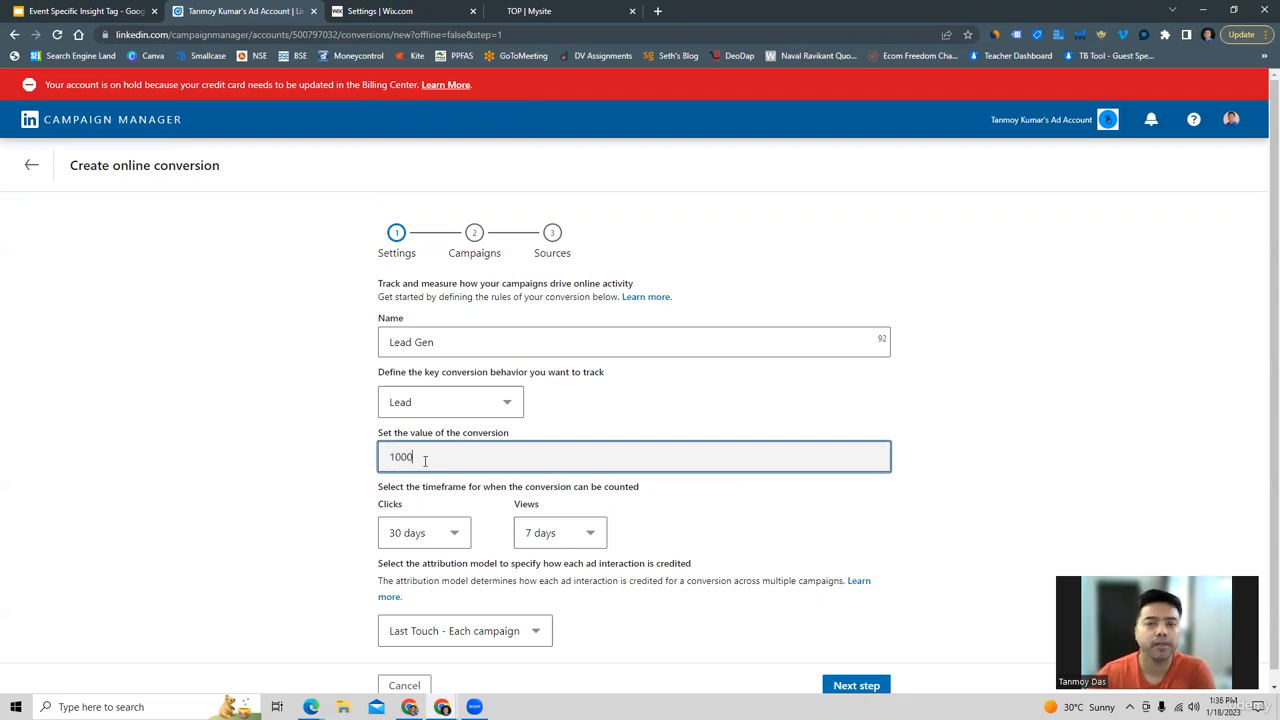
{"action": "left_click", "coordinate": [329, 519]}
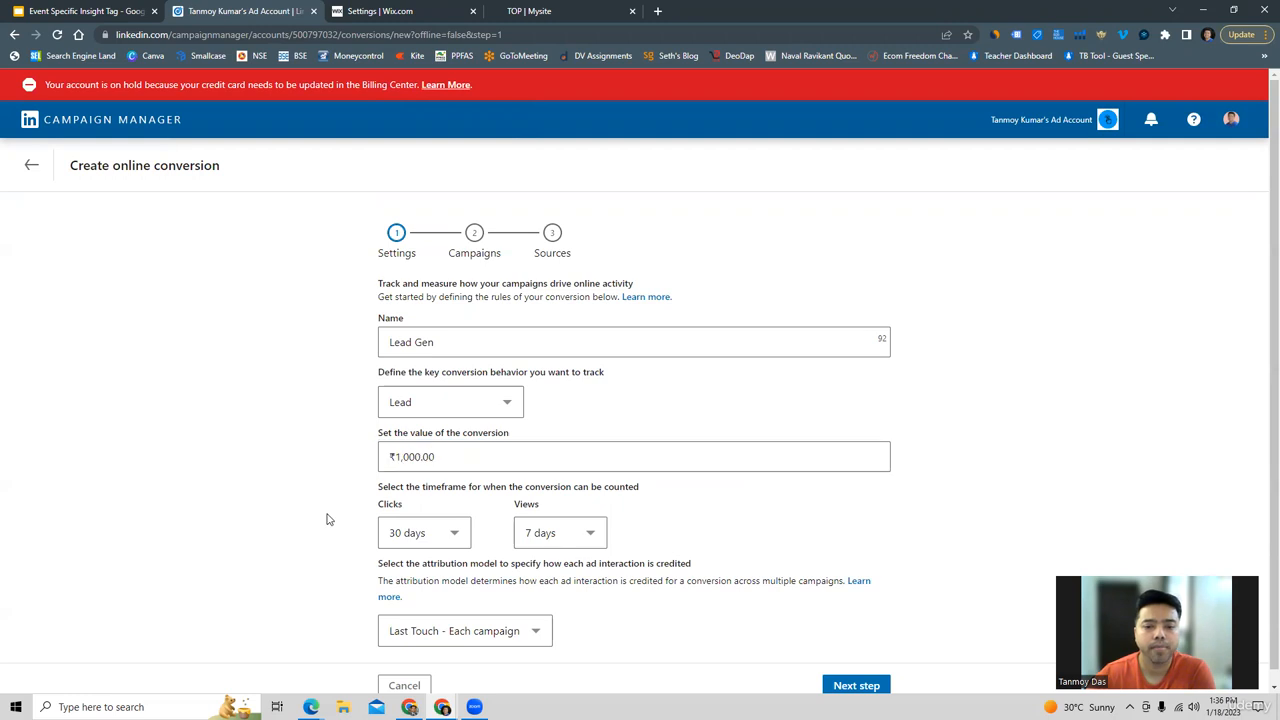
Review the click timeframe options and choose Last Touch - Each campaign as the attribution model.
{"action": "scroll", "coordinate": [329, 519], "scroll_direction": "down", "scroll_amount": 1}
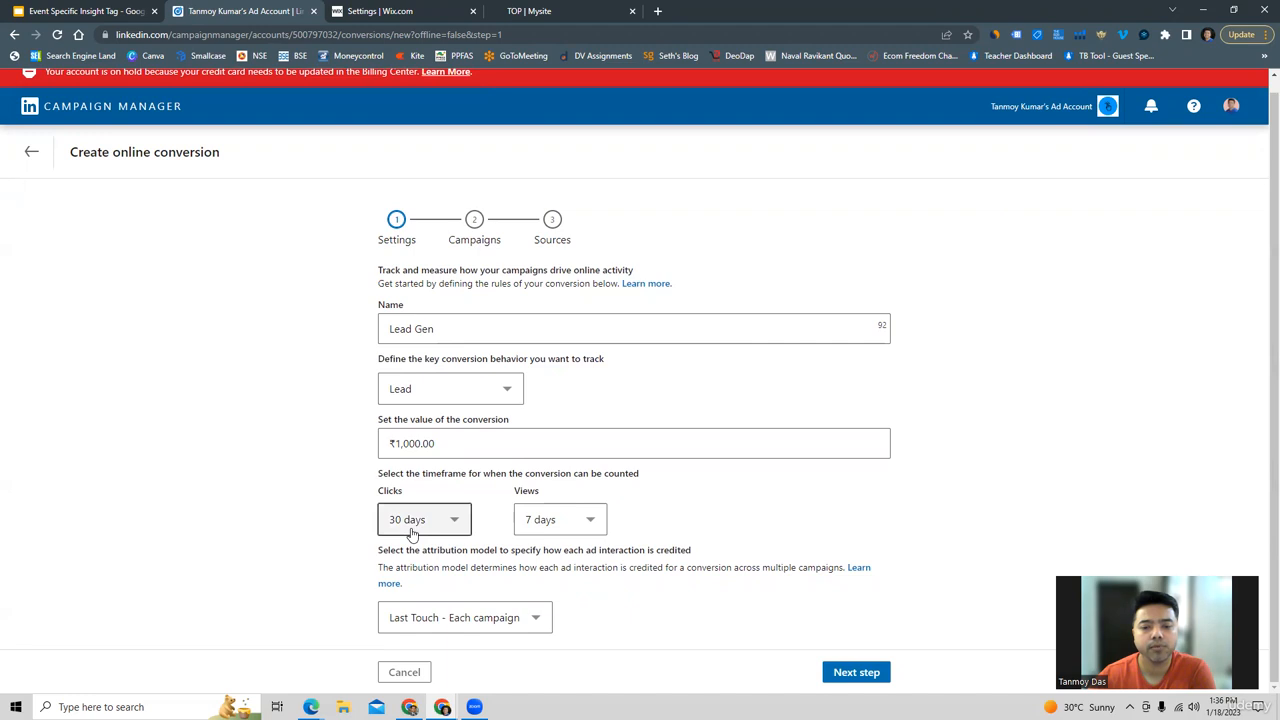
{"action": "left_click", "coordinate": [411, 533]}
{"action": "left_click", "coordinate": [362, 535]}
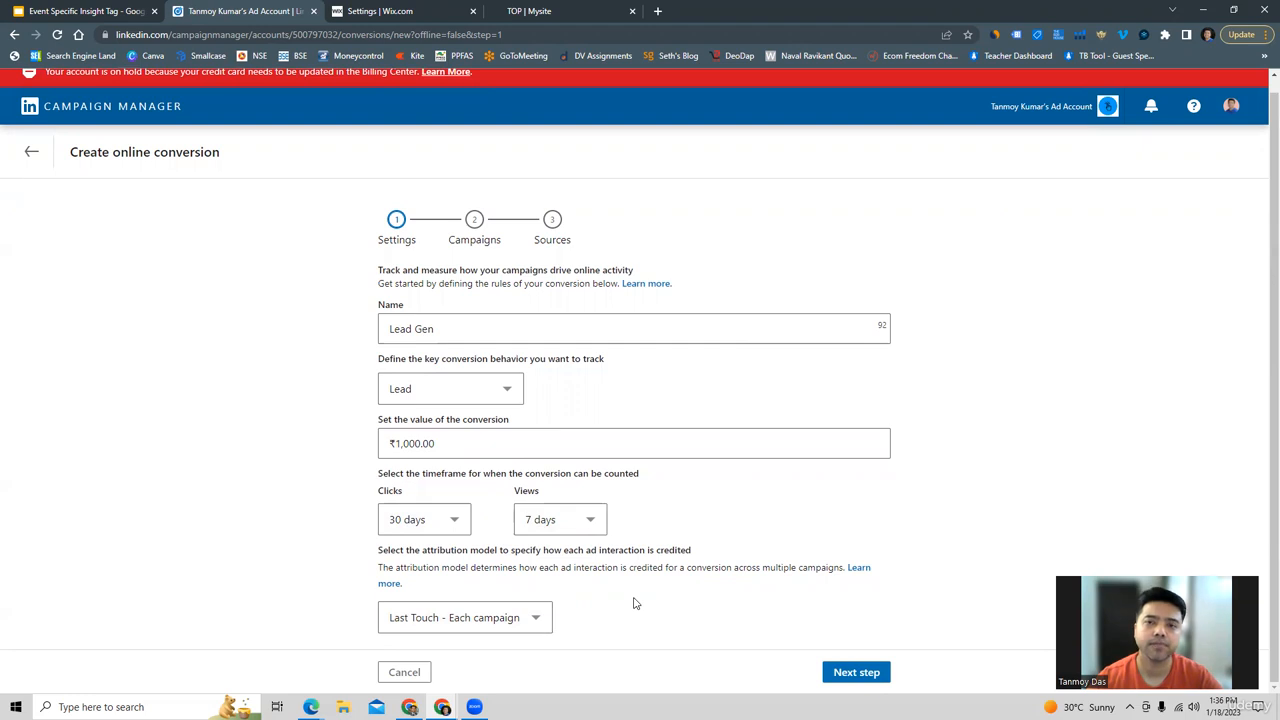
{"action": "left_click", "coordinate": [486, 617]}
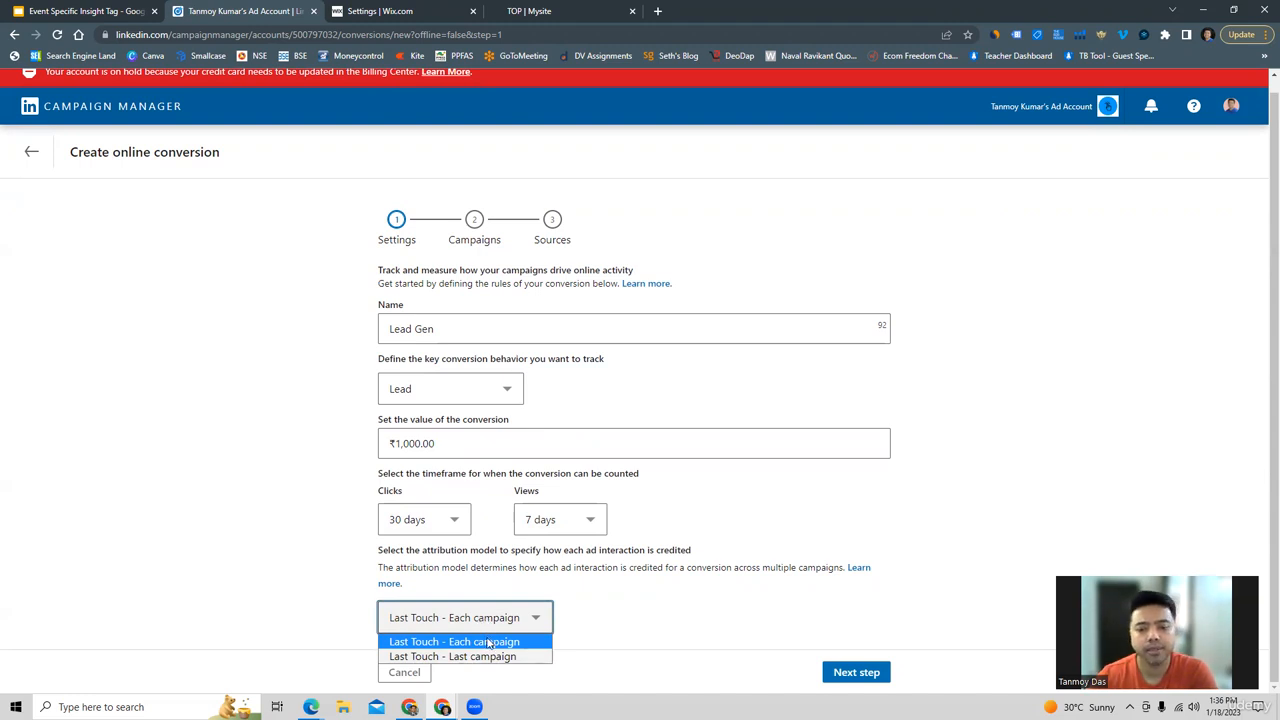
{"action": "left_click", "coordinate": [489, 642]}
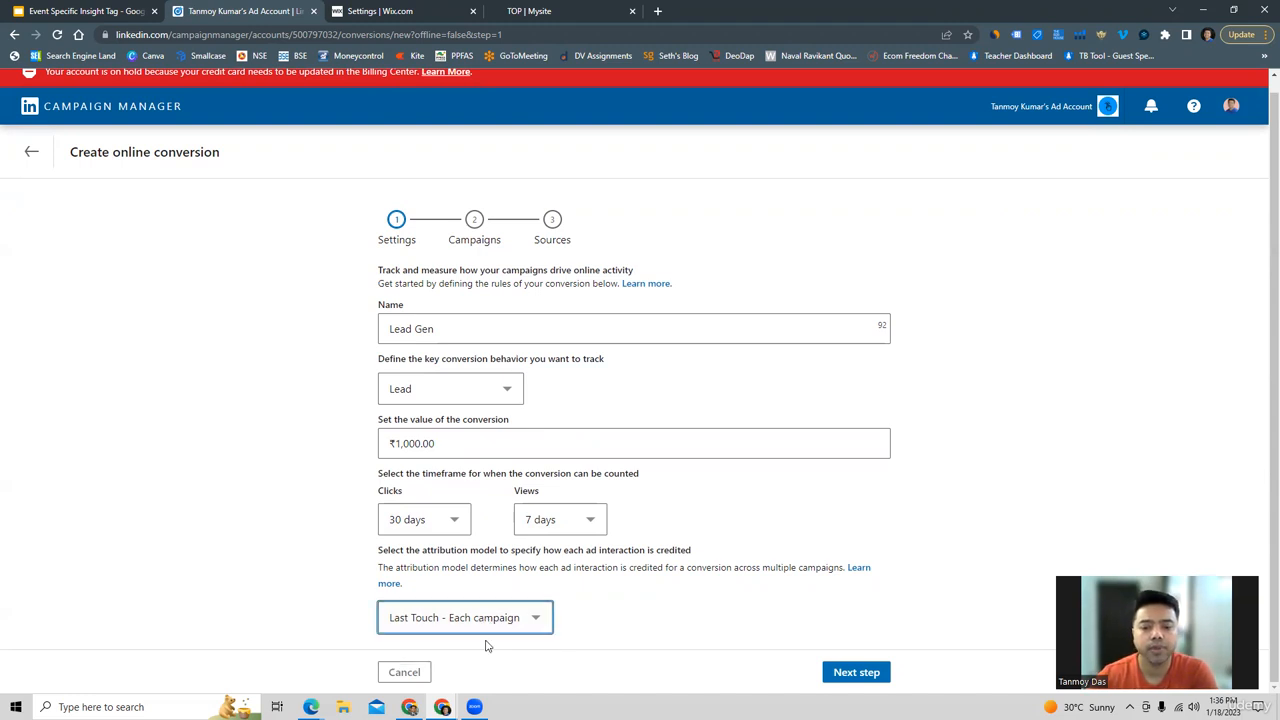
Assign Test Campaign, TestCampaignAug20 and the first Website visits - Jan 1, 2023 campaign to the conversion and proceed to its sources.
{"action": "left_click", "coordinate": [857, 672]}
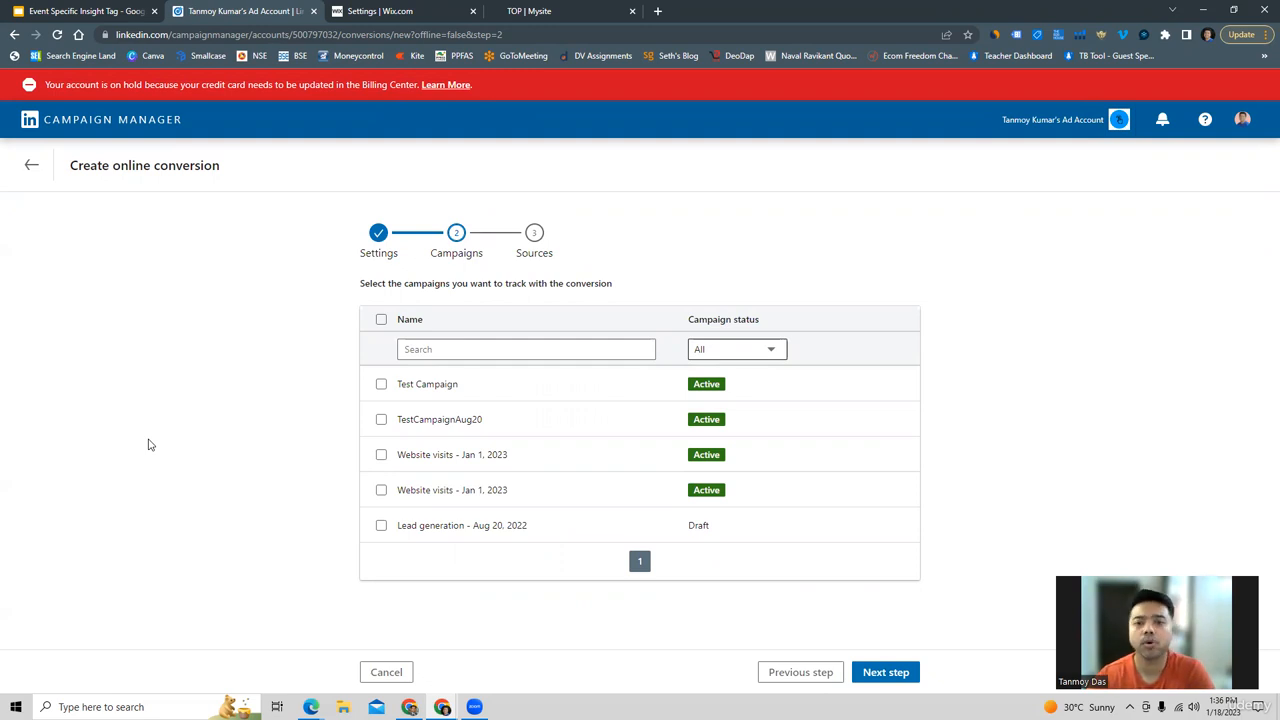
{"action": "left_click", "coordinate": [381, 319]}
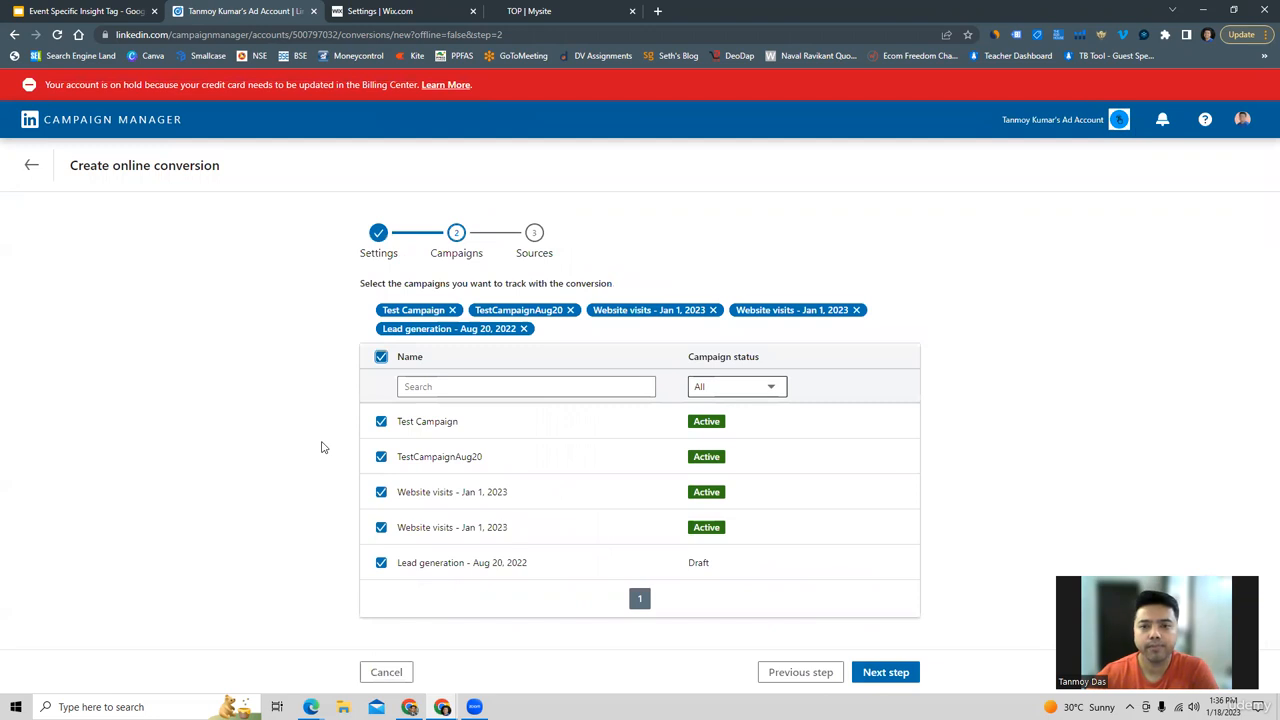
{"action": "left_click", "coordinate": [381, 359]}
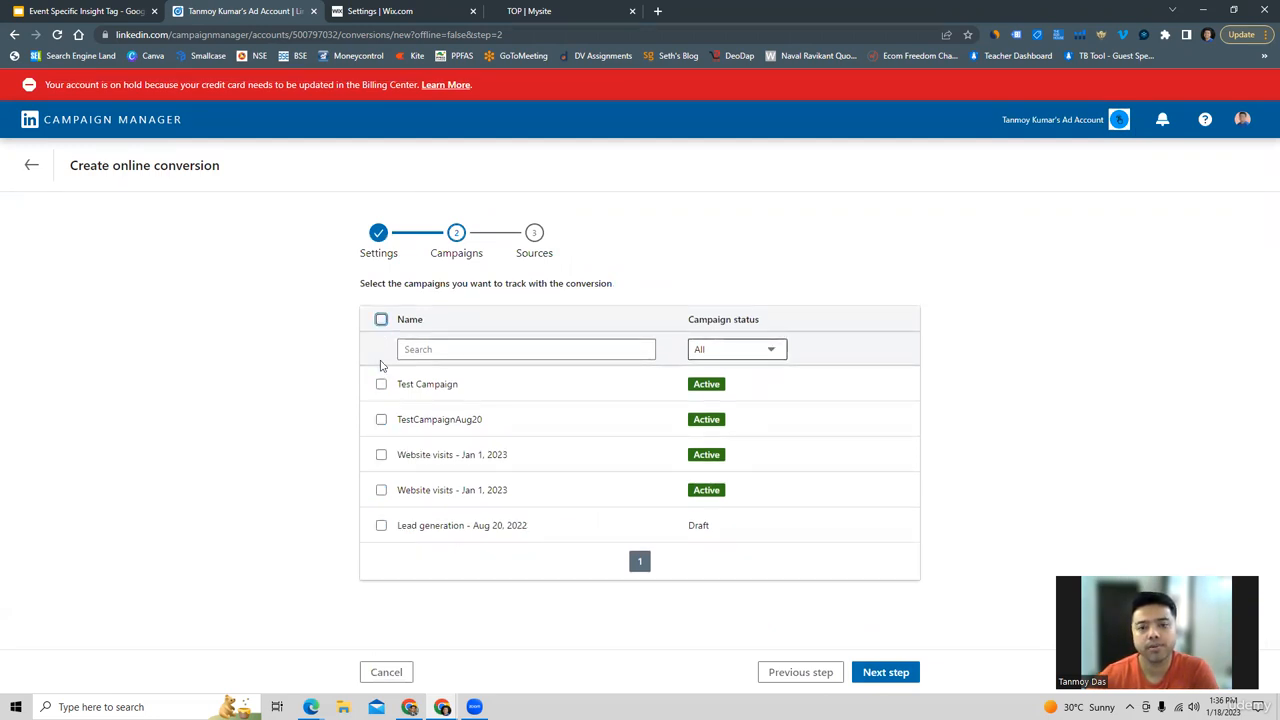
{"action": "left_click", "coordinate": [381, 384]}
{"action": "left_click", "coordinate": [381, 438]}
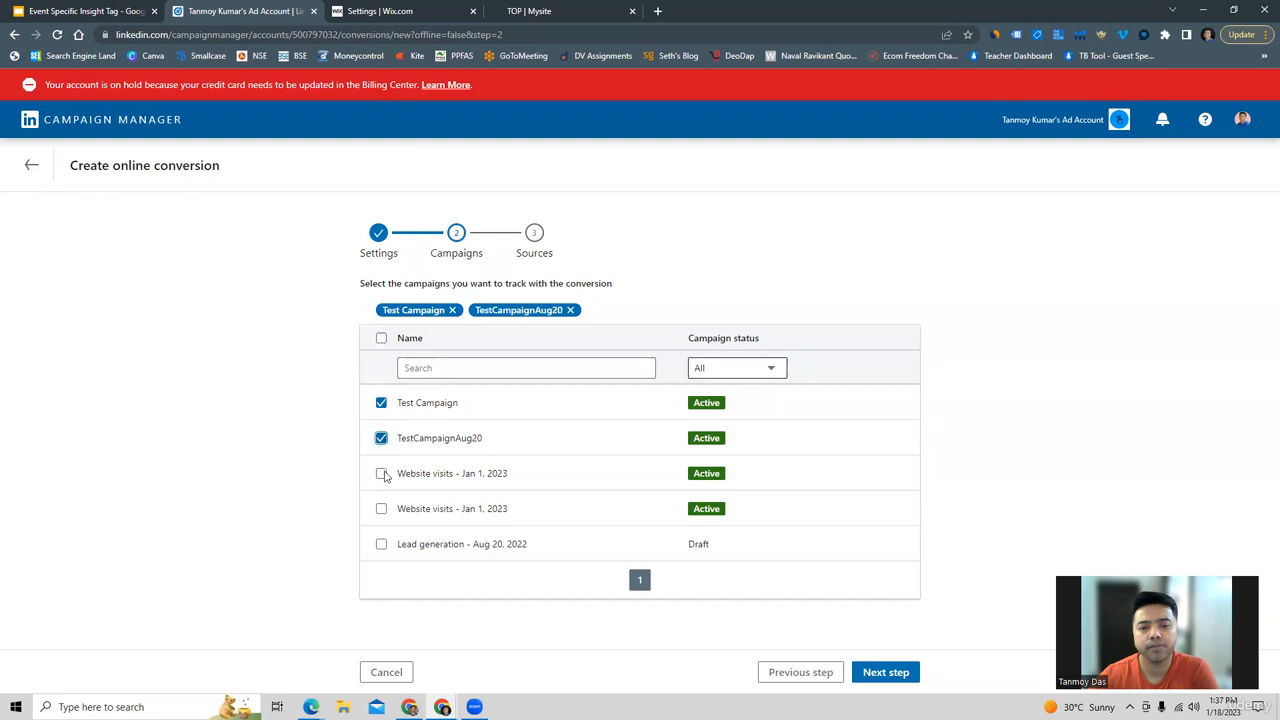
{"action": "left_click", "coordinate": [381, 474]}
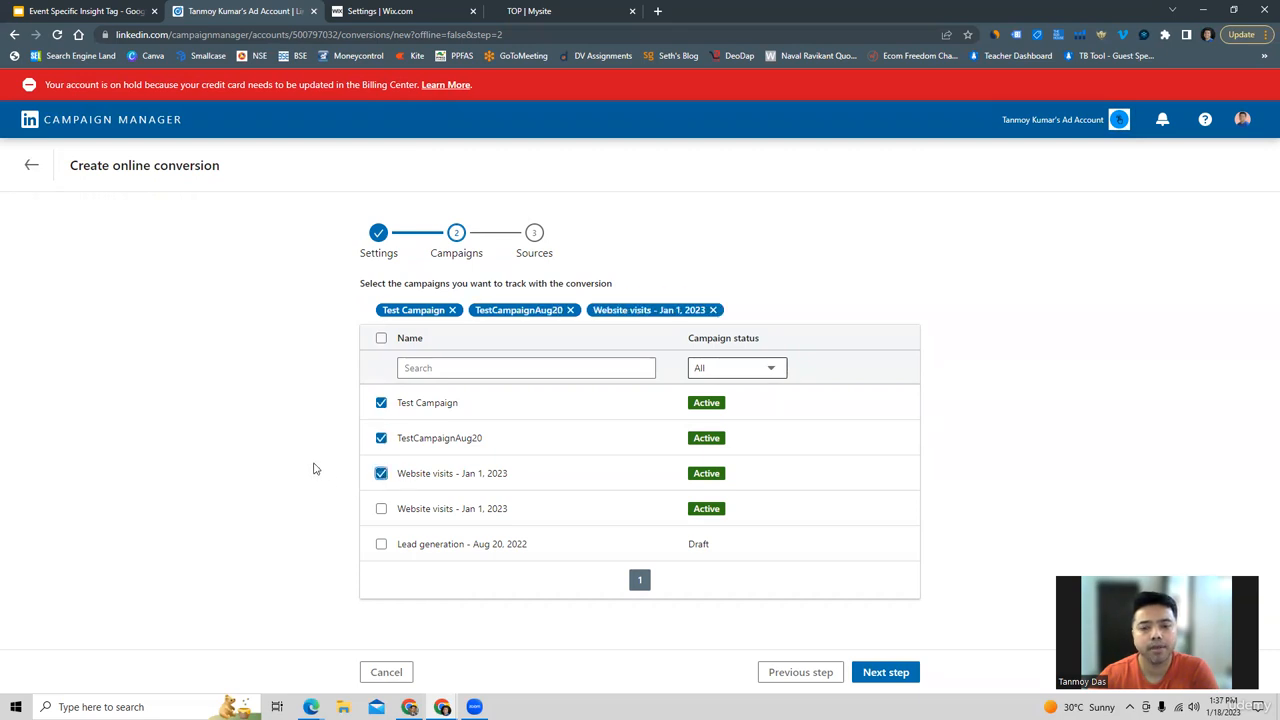
{"action": "left_click", "coordinate": [886, 672]}
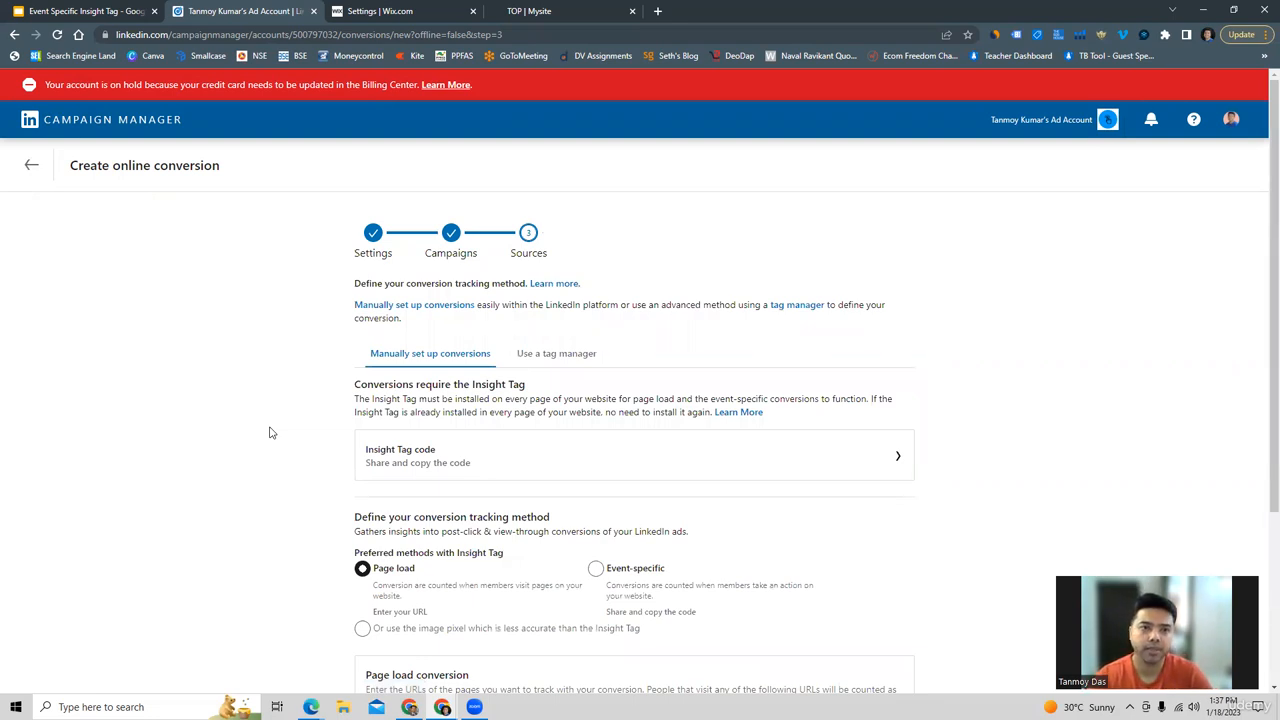
Set the conversion tracking method to Event-specific instead of page load.
{"action": "scroll", "coordinate": [268, 432], "scroll_direction": "down", "scroll_amount": 3}
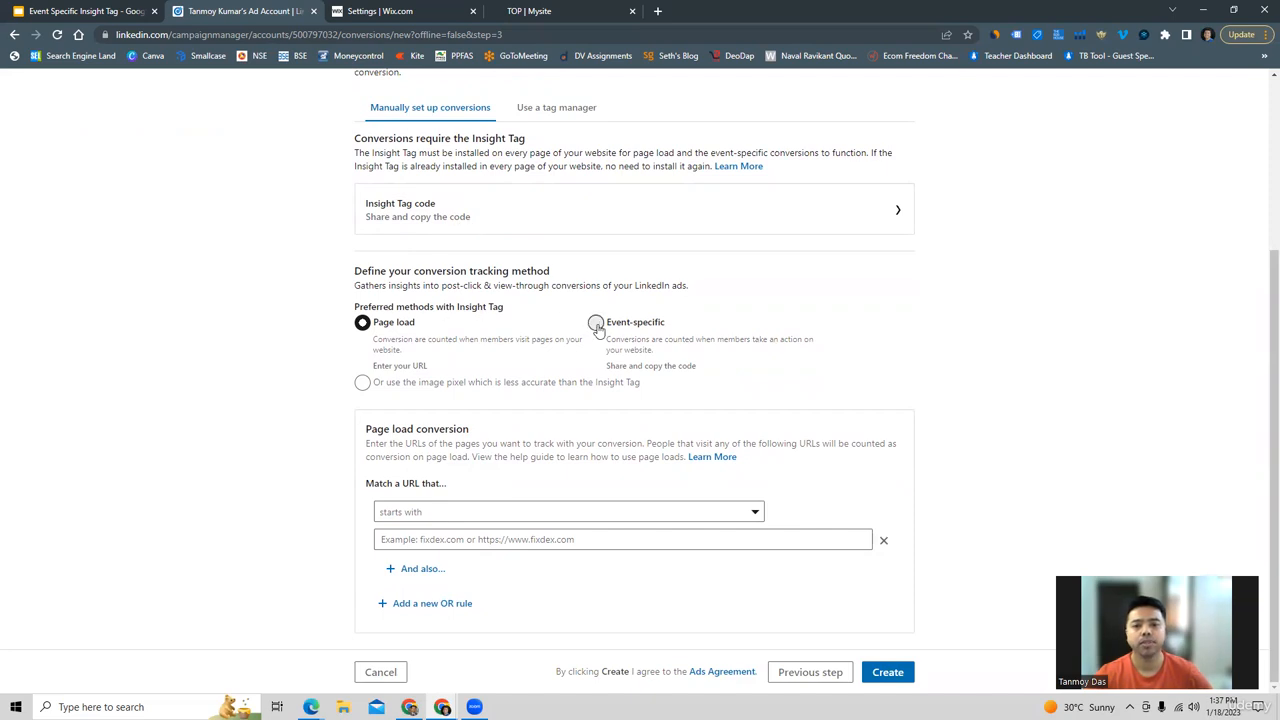
{"action": "left_click", "coordinate": [596, 322]}
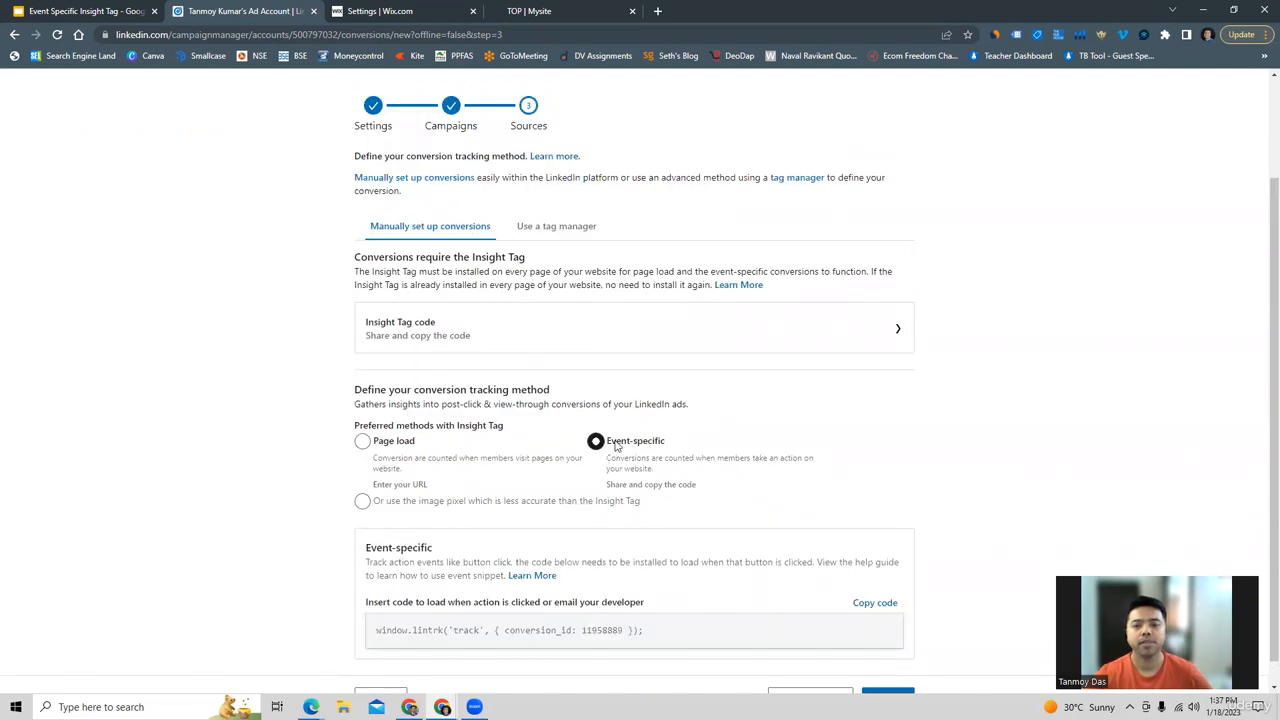
{"action": "left_click_drag", "start_coordinate": [609, 446], "coordinate": [680, 452]}
{"action": "left_click", "coordinate": [692, 444]}
{"action": "scroll", "coordinate": [278, 418], "scroll_direction": "down", "scroll_amount": 1}
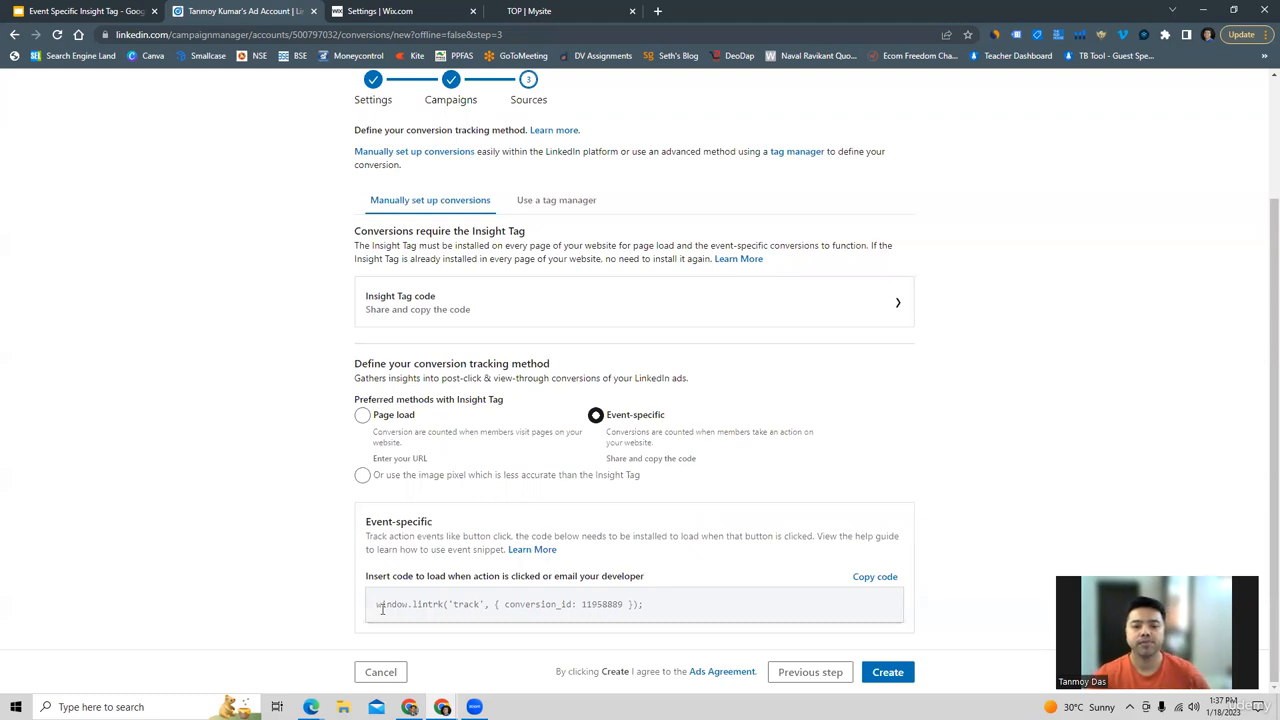
Copy the event-specific conversion code snippet for the Lead Gen conversion.
{"action": "left_click_drag", "start_coordinate": [376, 605], "coordinate": [654, 626]}
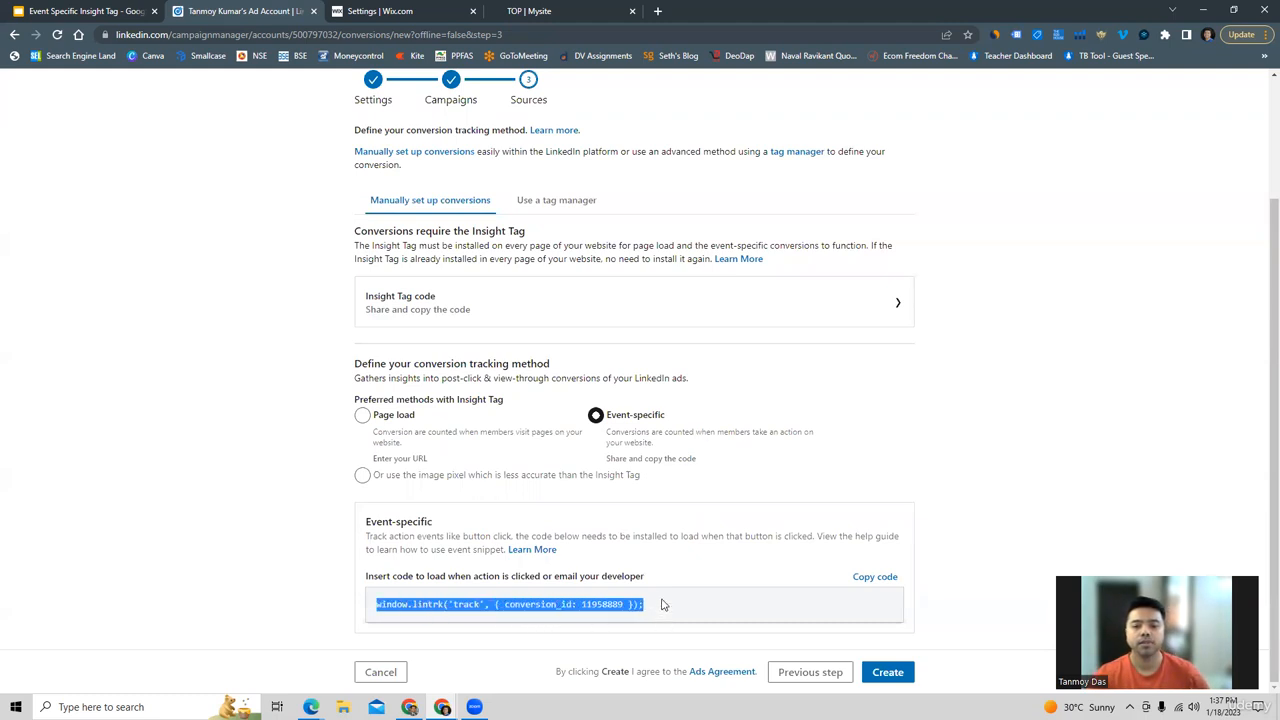
{"action": "left_click", "coordinate": [653, 615]}
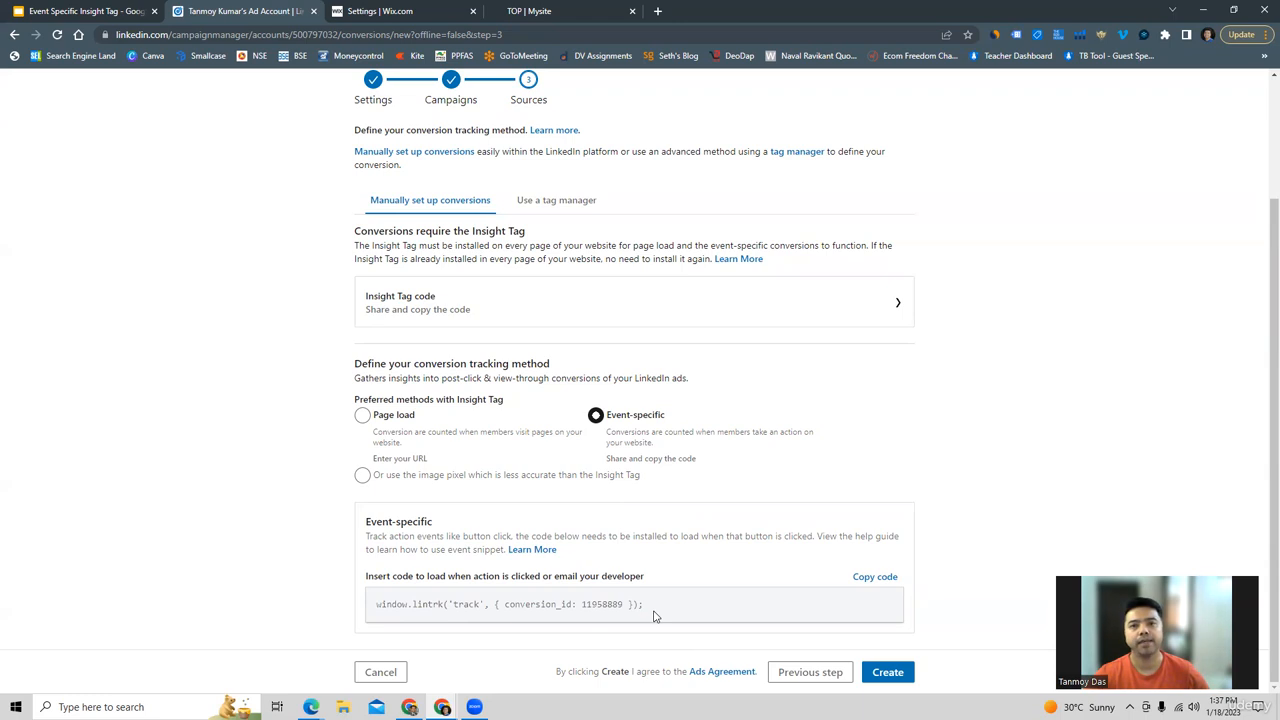
{"action": "left_click", "coordinate": [876, 580]}
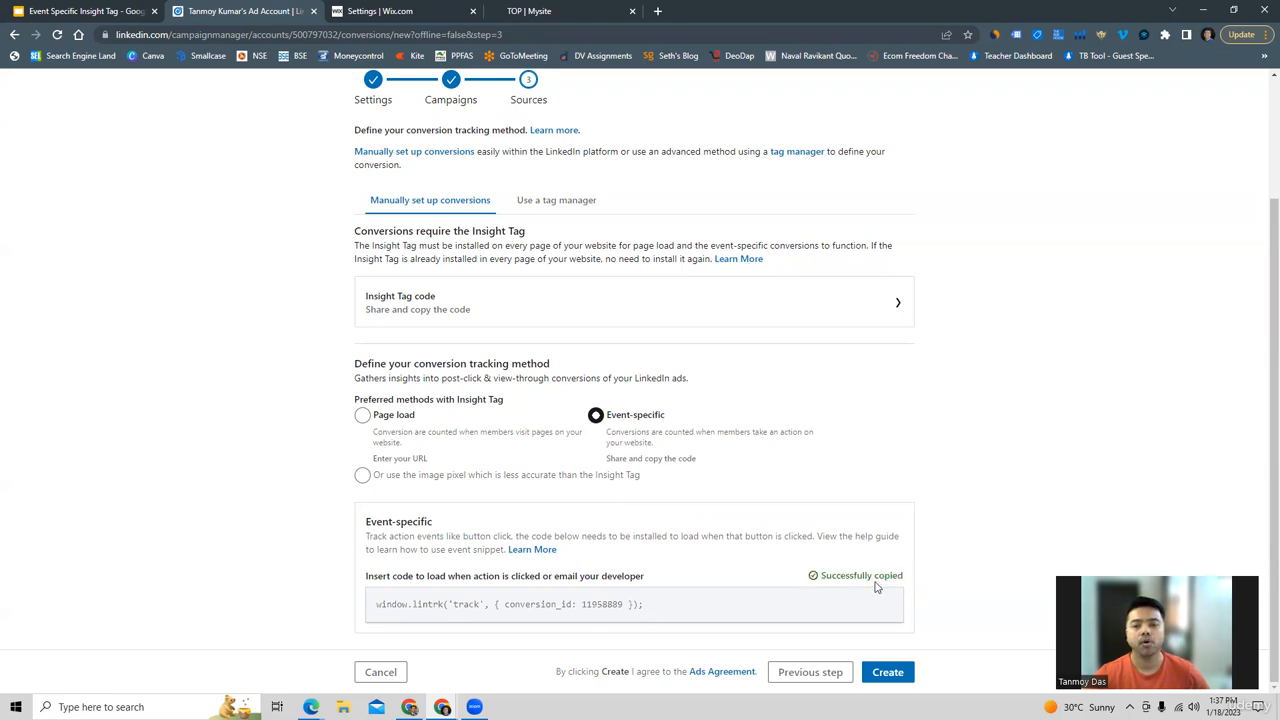